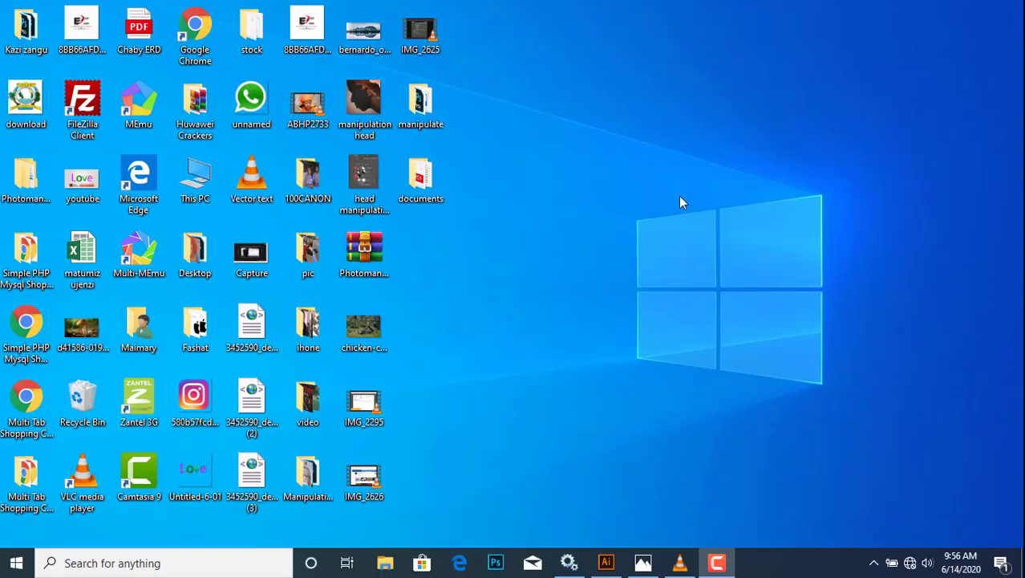
Step: Refresh the desktop and bring the blank Untitled-6 Illustrator document to the front
right_click(678, 163)
left_click(698, 207)
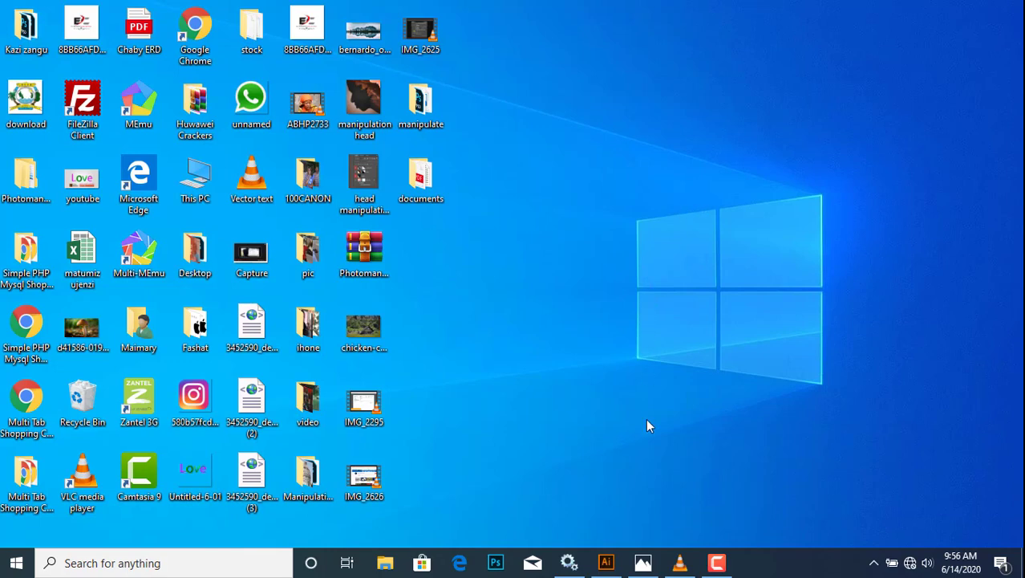
left_click(606, 562)
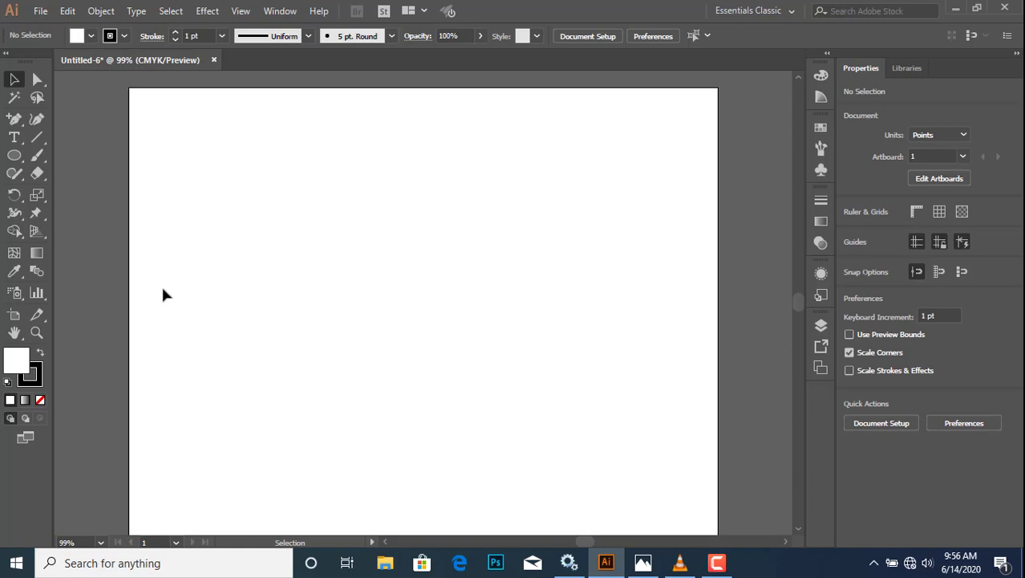
Step: Draw a rectangle covering the whole artboard and fill it white
left_click(41, 399)
left_click_drag(6, 158, 48, 154)
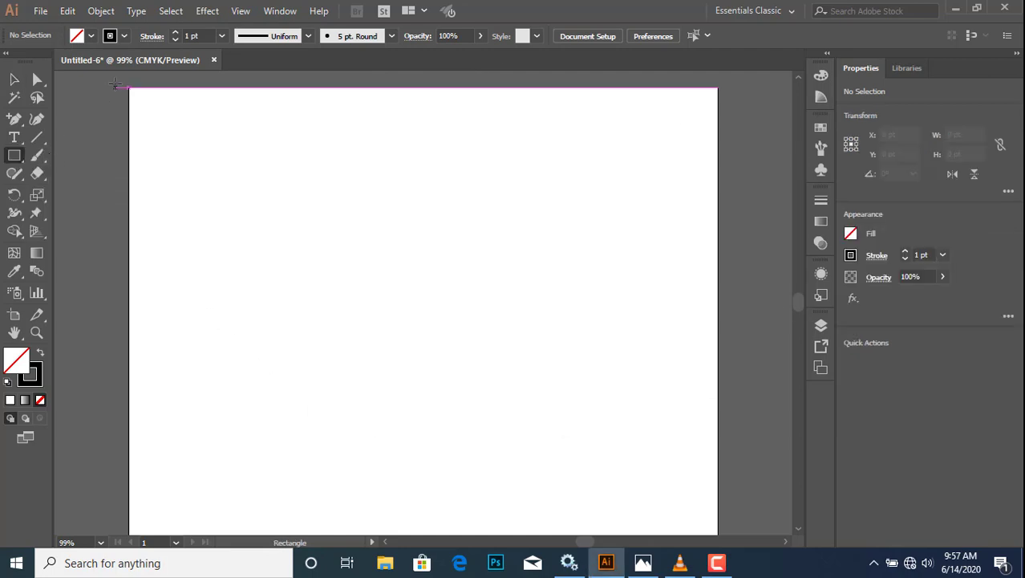
mouse_move(216, 118)
left_mouse_down()
mouse_move(746, 492)
mouse_move(740, 475)
mouse_move(705, 459)
left_mouse_up()
left_click(90, 35)
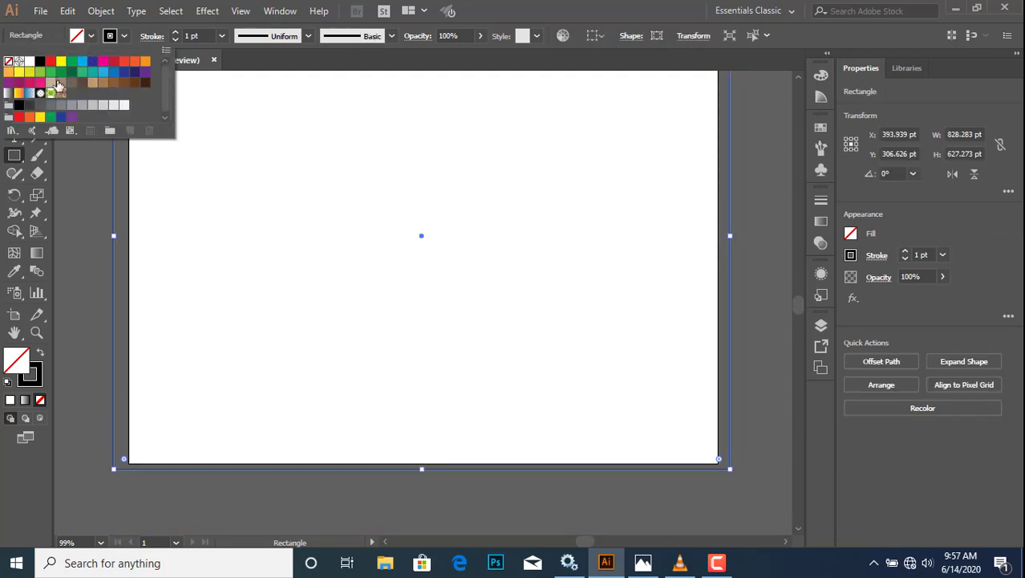
left_click(29, 62)
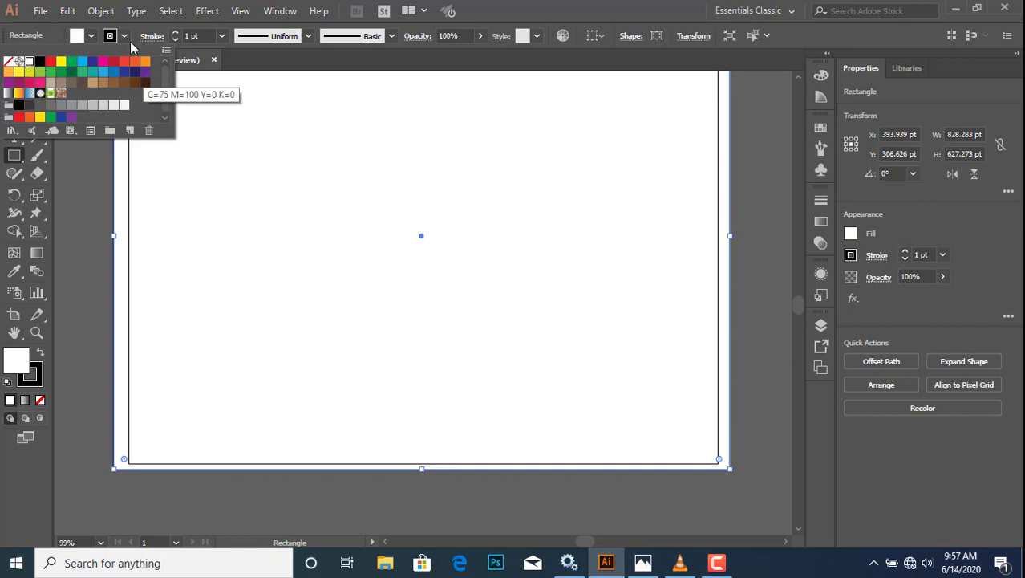
left_click(107, 21)
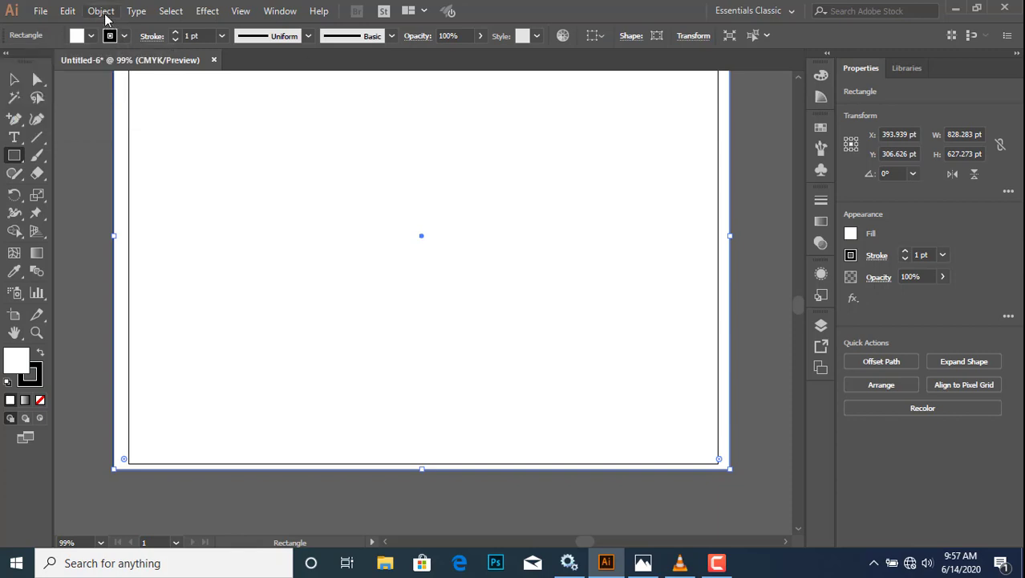
Step: Lock the white background rectangle and reset the fill to None
left_click(102, 11)
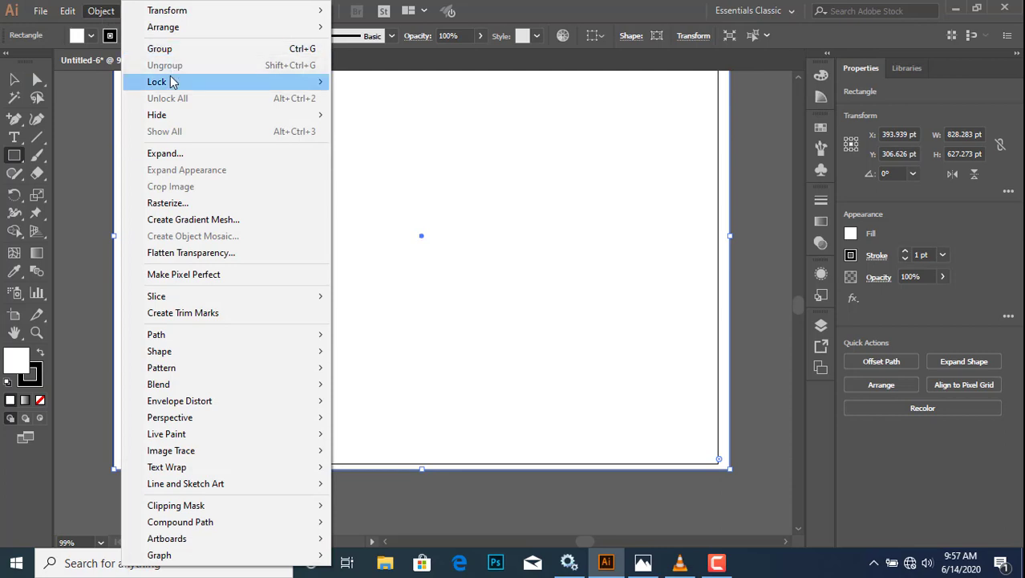
mouse_move(157, 82)
left_click(419, 82)
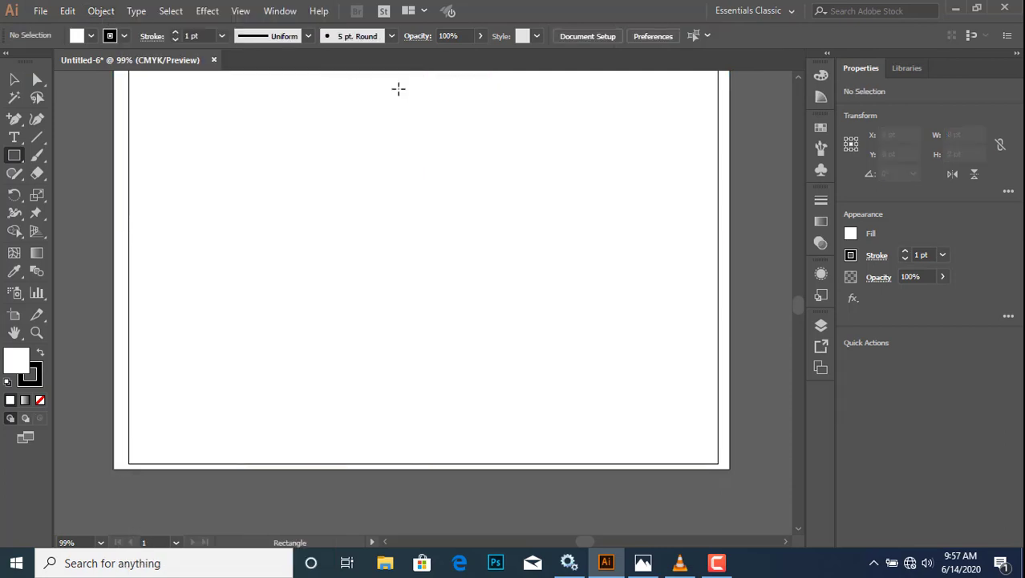
left_click(14, 78)
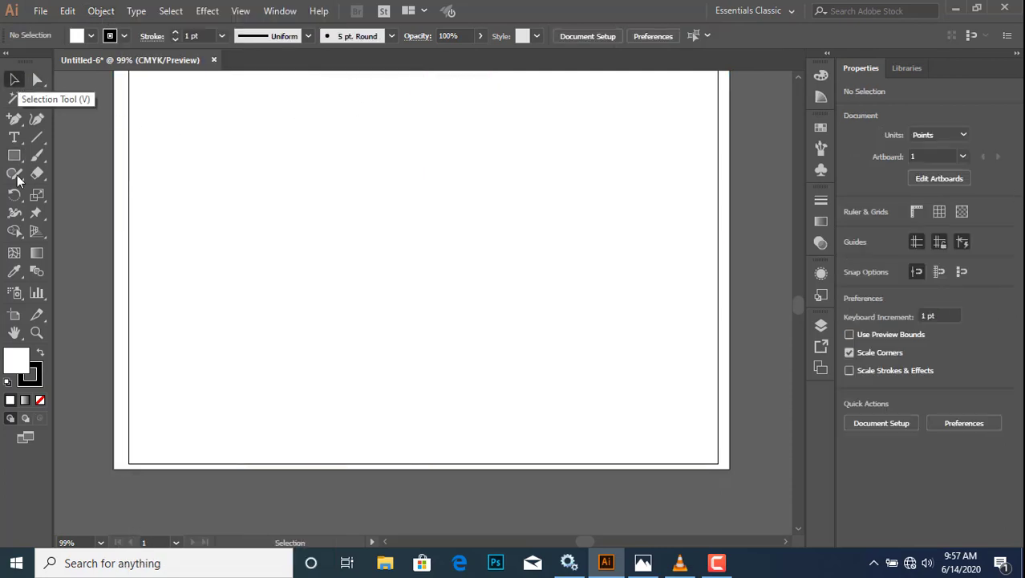
left_click(40, 400)
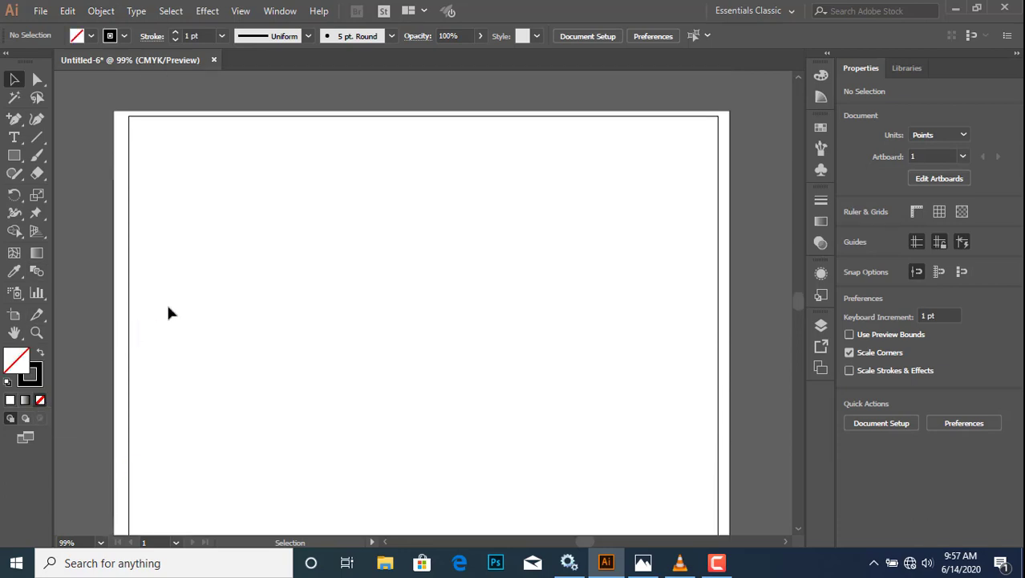
Step: Draw an outlined circle about 256 pt wide and move it down and right
scroll(169, 313, "up", 2)
left_click(10, 156)
left_click_drag(8, 156, 58, 191)
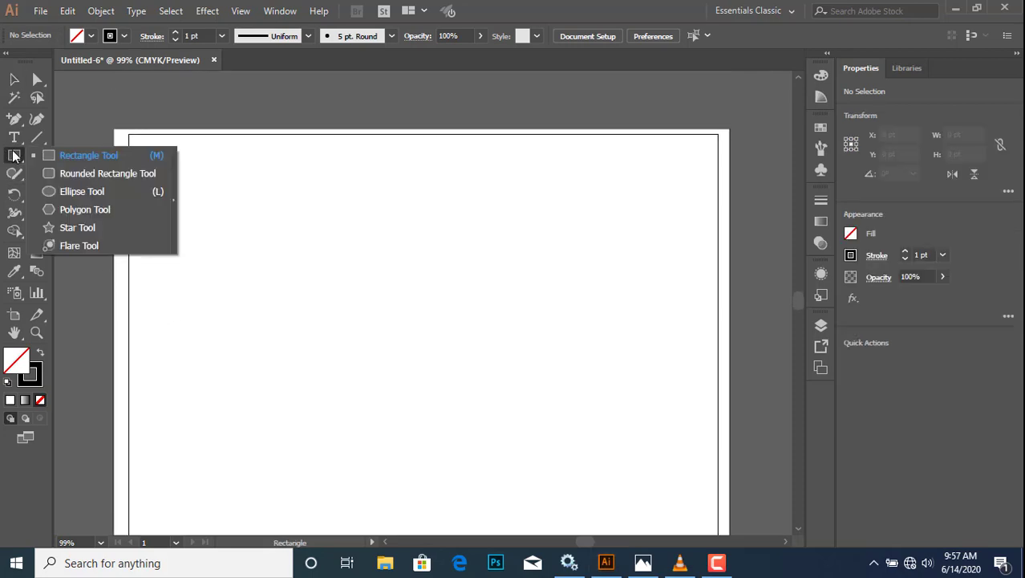
left_click(58, 191)
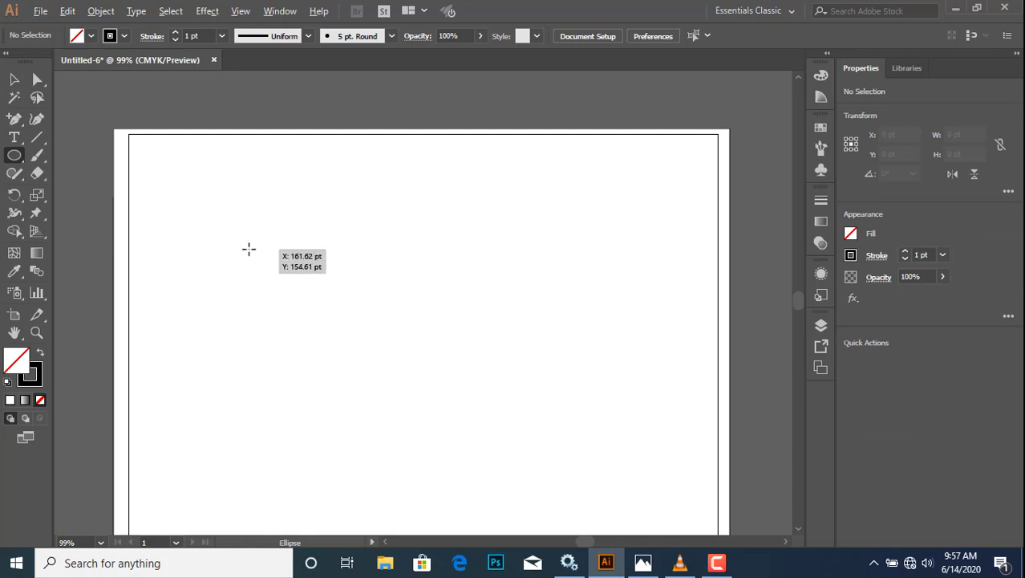
left_click_drag(249, 249, 283, 341)
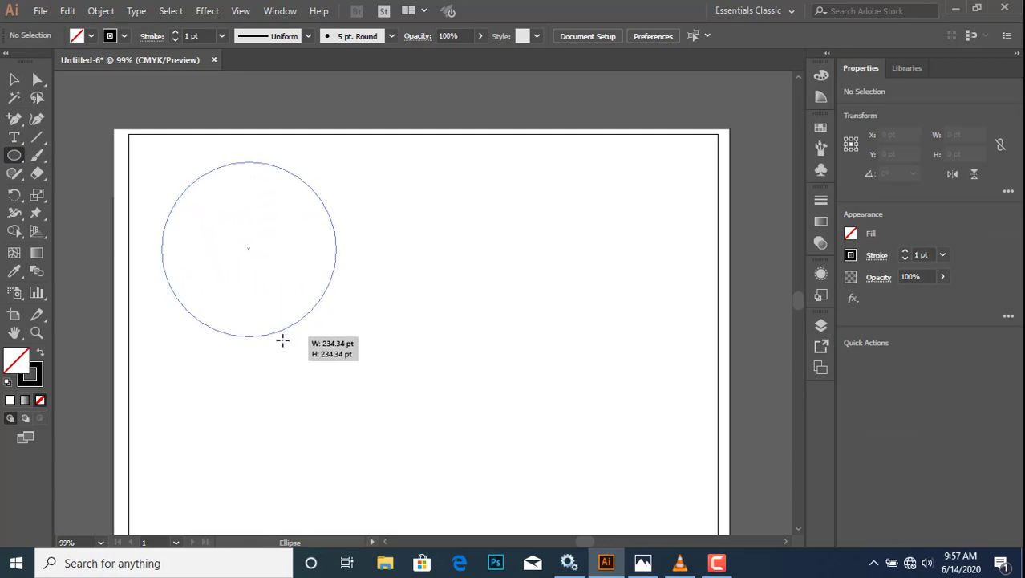
left_click_drag(283, 341, 284, 343)
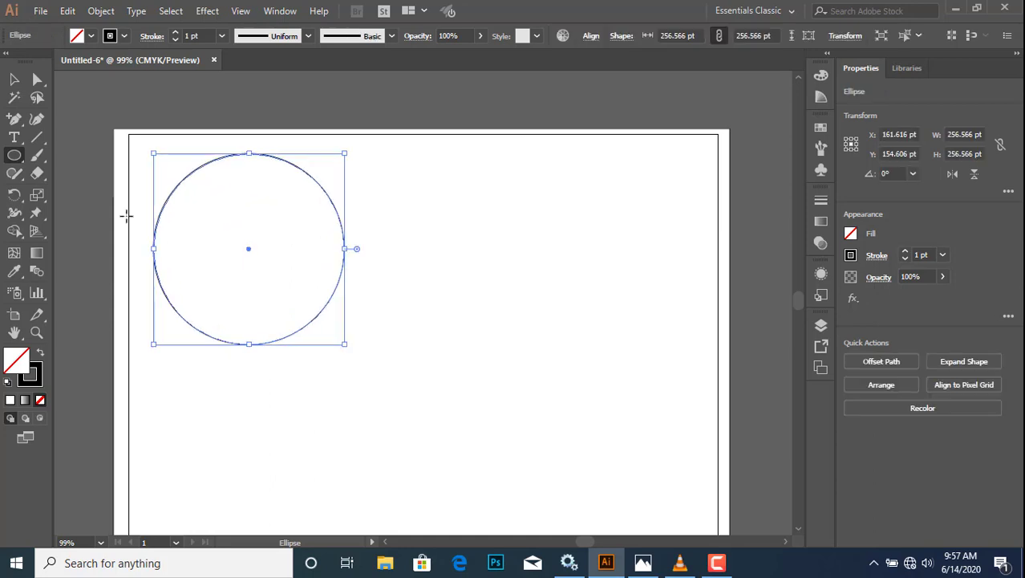
left_click(13, 78)
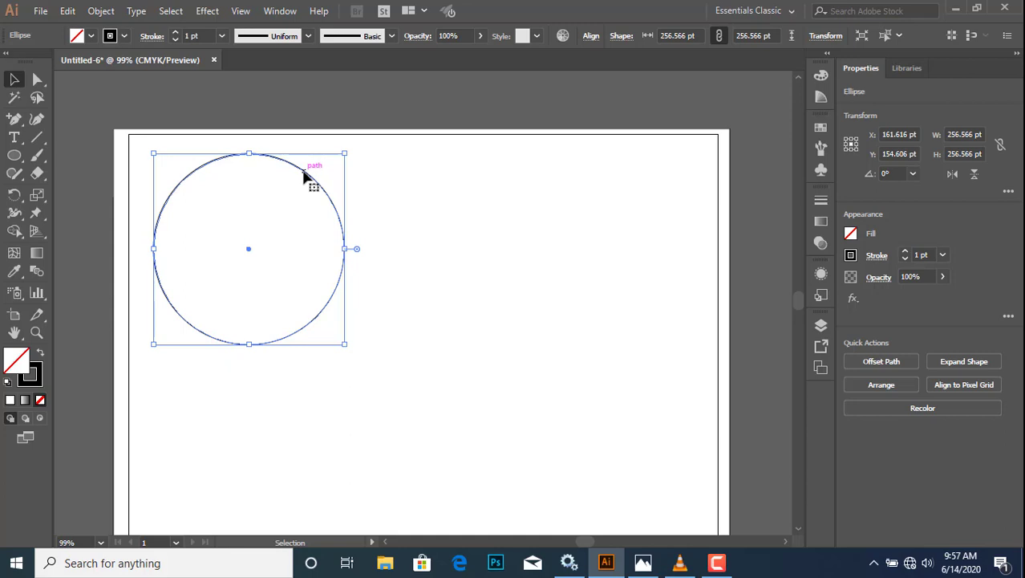
left_click_drag(303, 173, 348, 275)
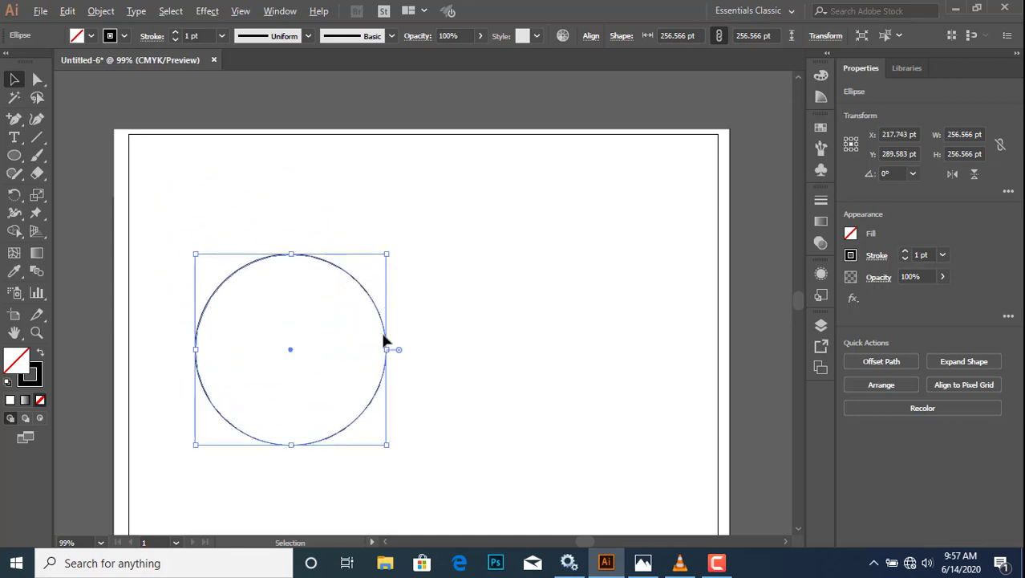
Step: Duplicate the circle to overlap it on the right, then move both toward the centre
left_click_drag(385, 340, 482, 355)
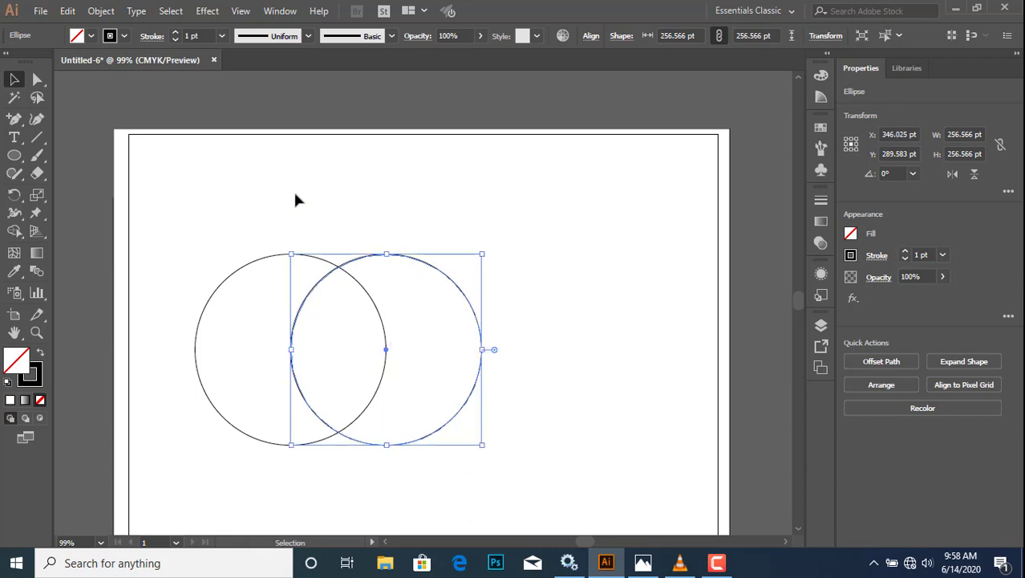
left_click(237, 198)
mouse_move(206, 195)
left_mouse_down()
mouse_move(398, 454)
mouse_move(466, 473)
left_mouse_up()
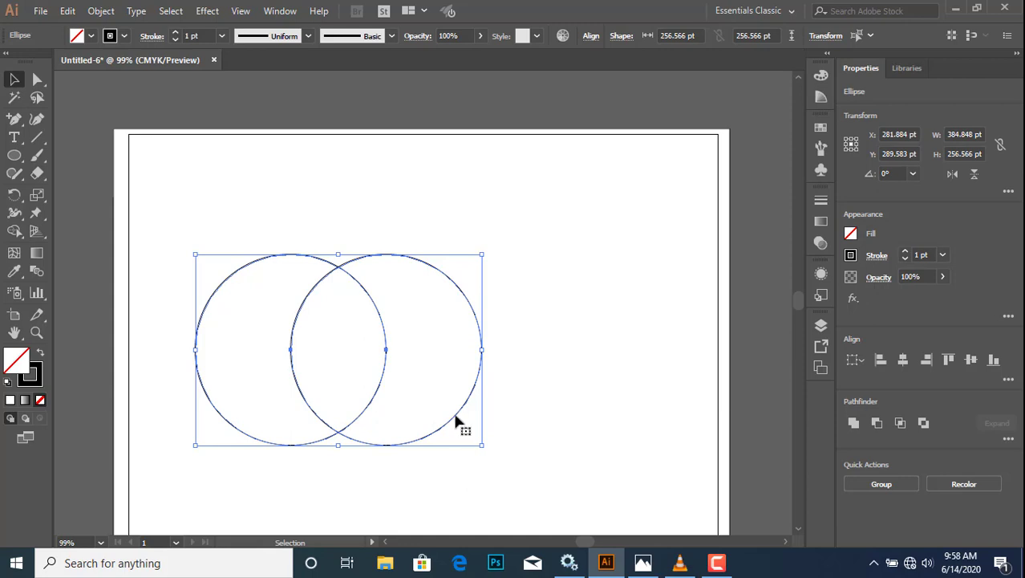
mouse_move(455, 418)
left_mouse_down()
mouse_move(570, 427)
mouse_move(567, 398)
left_mouse_up()
left_click(654, 358)
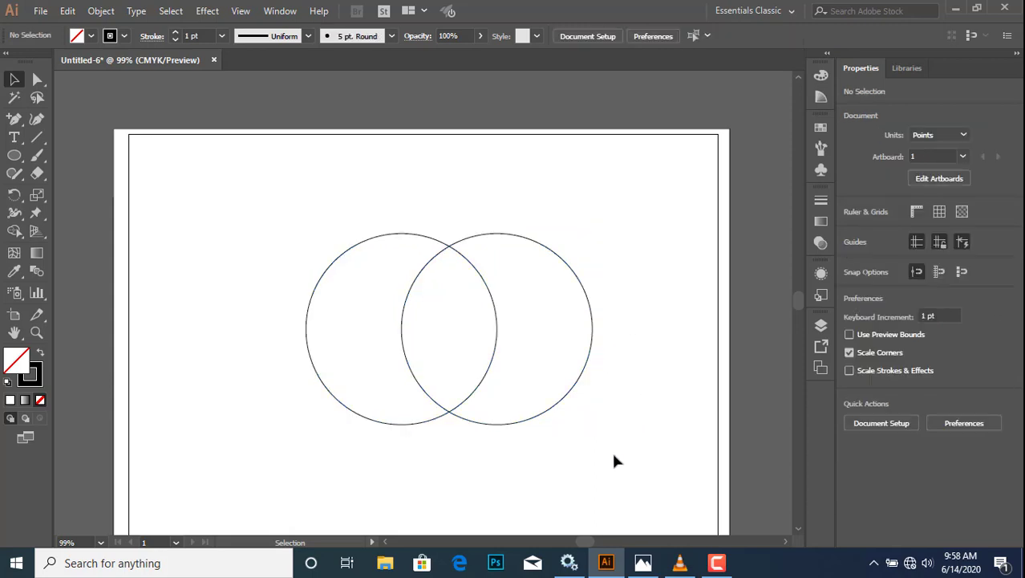
mouse_move(597, 436)
left_mouse_down()
mouse_move(357, 363)
mouse_move(329, 297)
left_mouse_up()
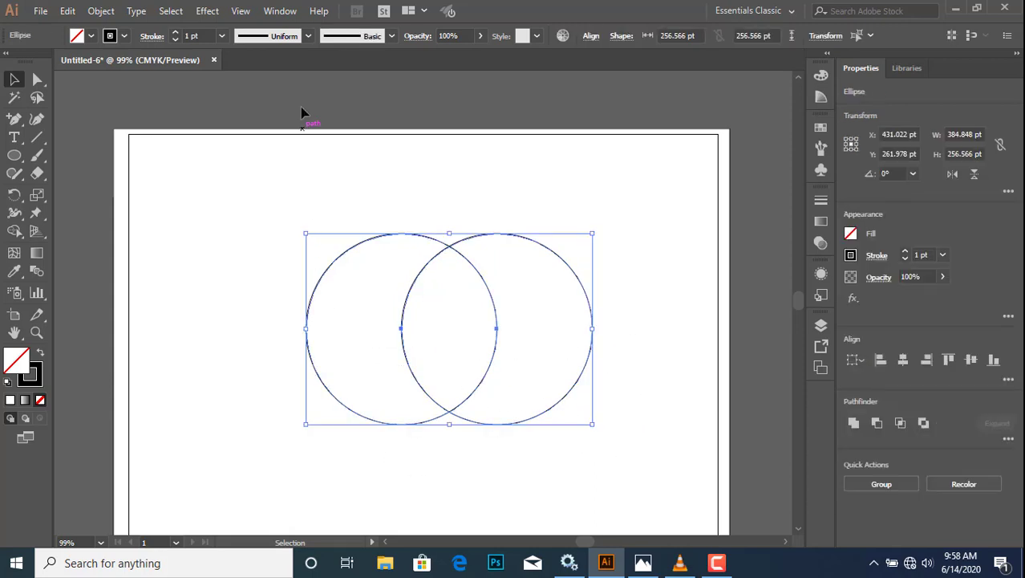
Step: Unite the circles via Pathfinder into one 384.849 × 256.566 pt path and shift it up-left
left_click(280, 10)
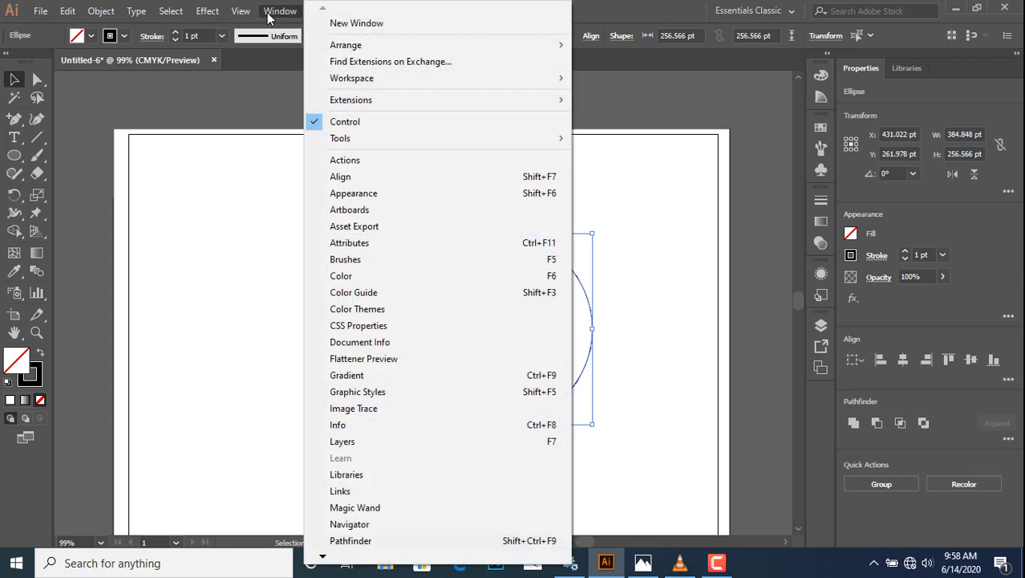
left_click(363, 540)
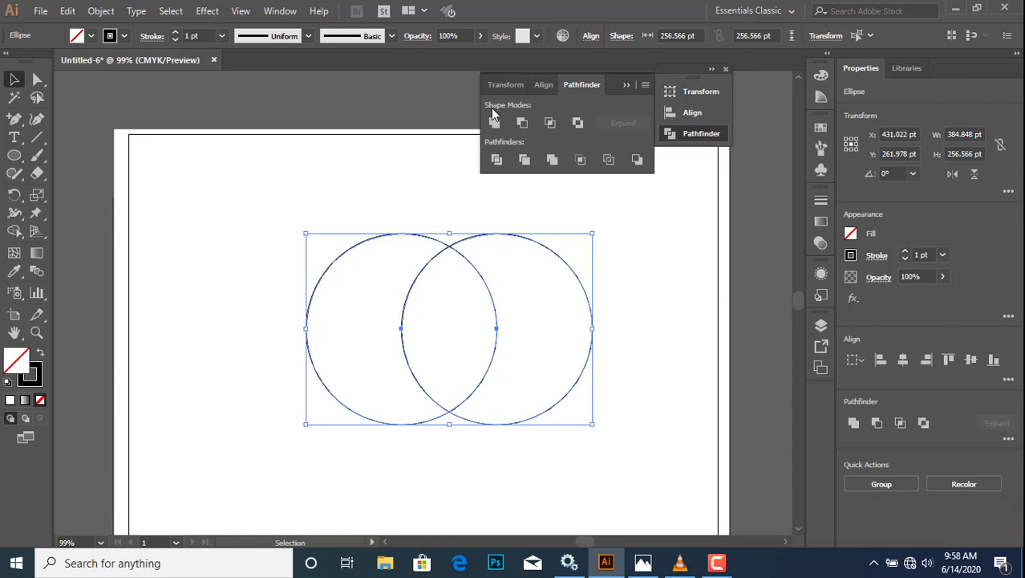
left_click(494, 123)
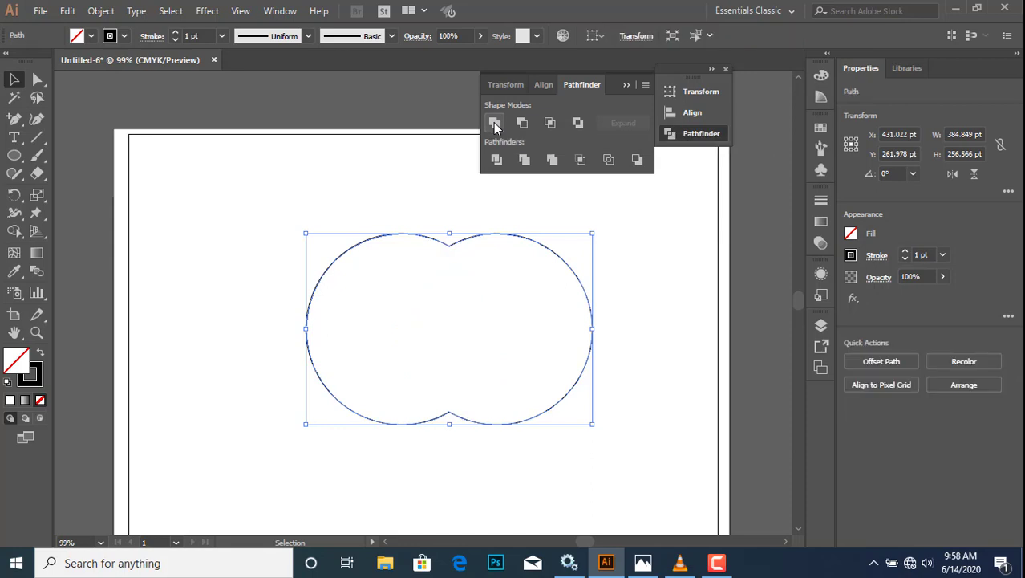
left_click(394, 178)
left_click_drag(327, 221, 558, 373)
left_click_drag(447, 252, 379, 228)
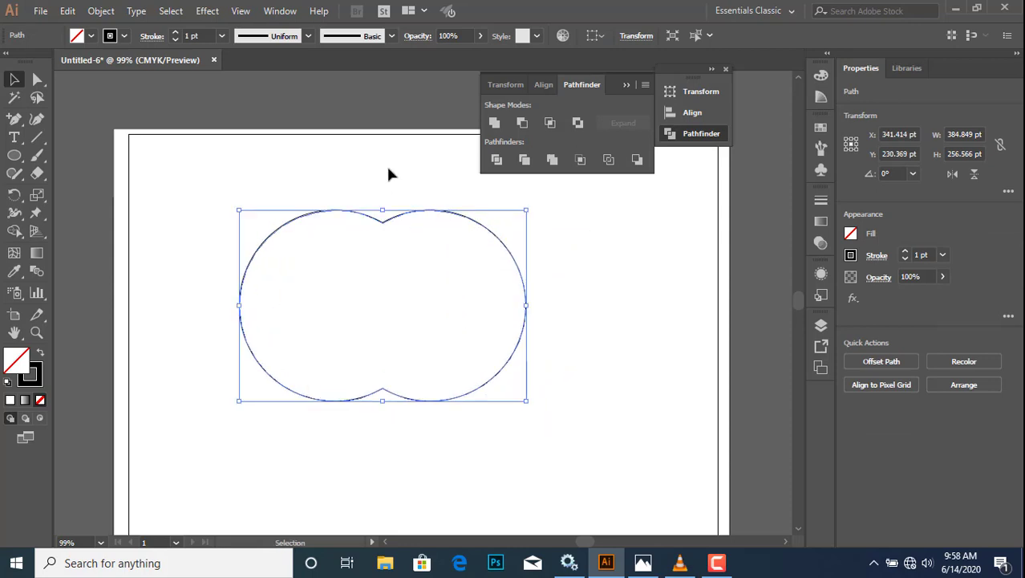
left_click(382, 339)
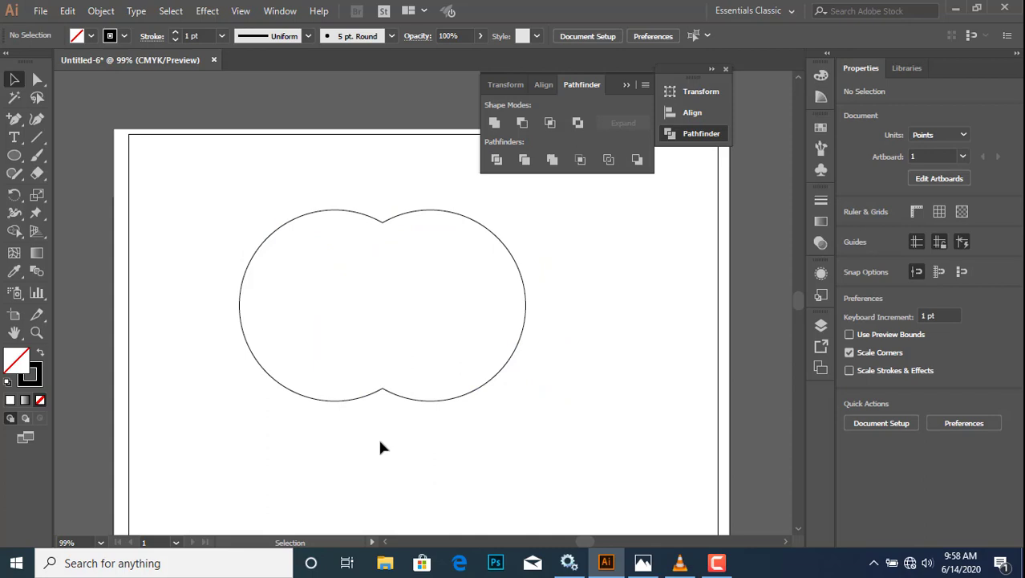
Step: Drag the shape's bottom anchor points down into a 384.849 × 367.666 pt apple body
left_click(39, 83)
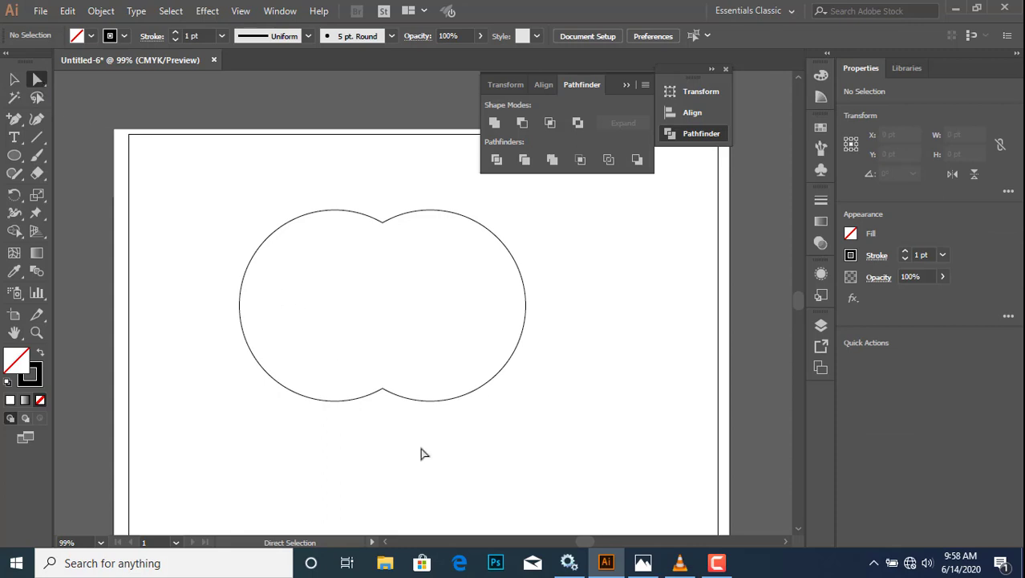
left_click_drag(453, 480, 338, 318)
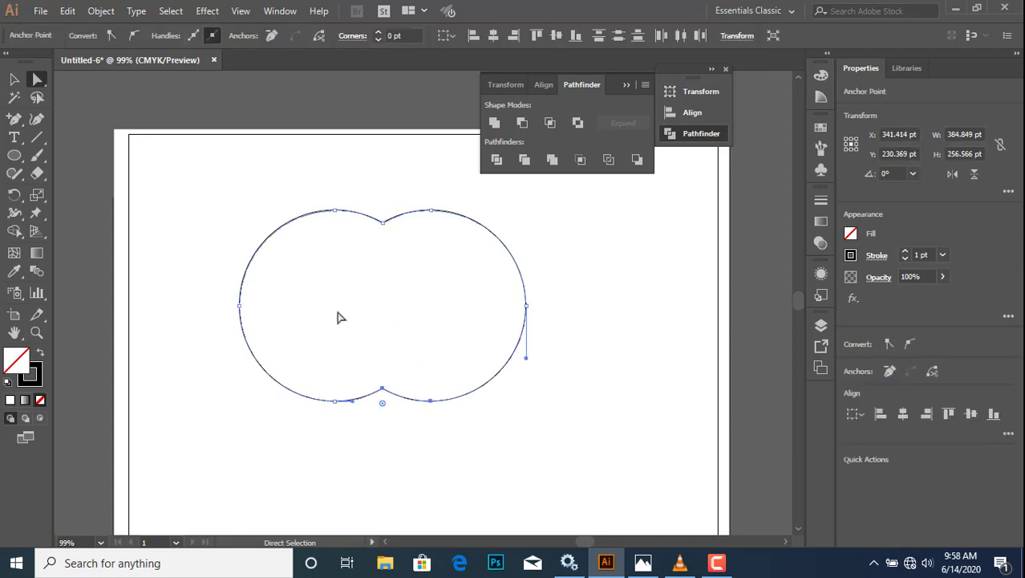
left_click_drag(466, 475, 277, 317)
left_click_drag(382, 387, 388, 475)
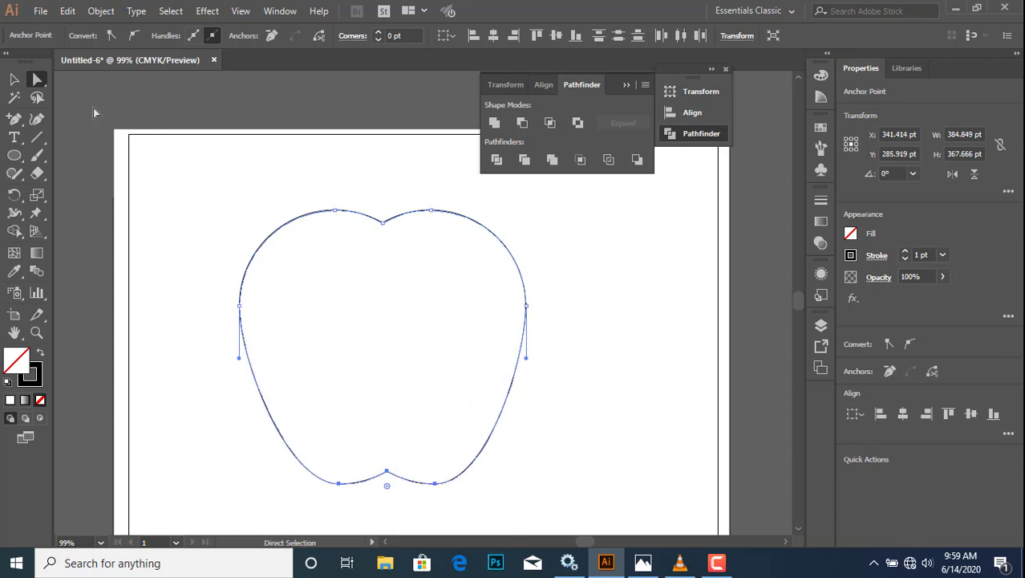
left_click(13, 79)
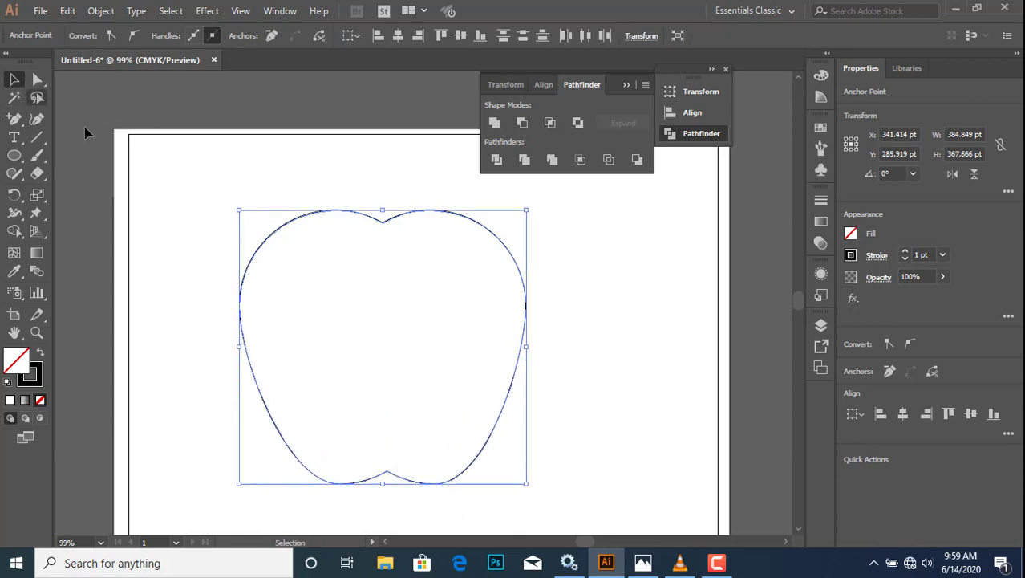
left_click(271, 159)
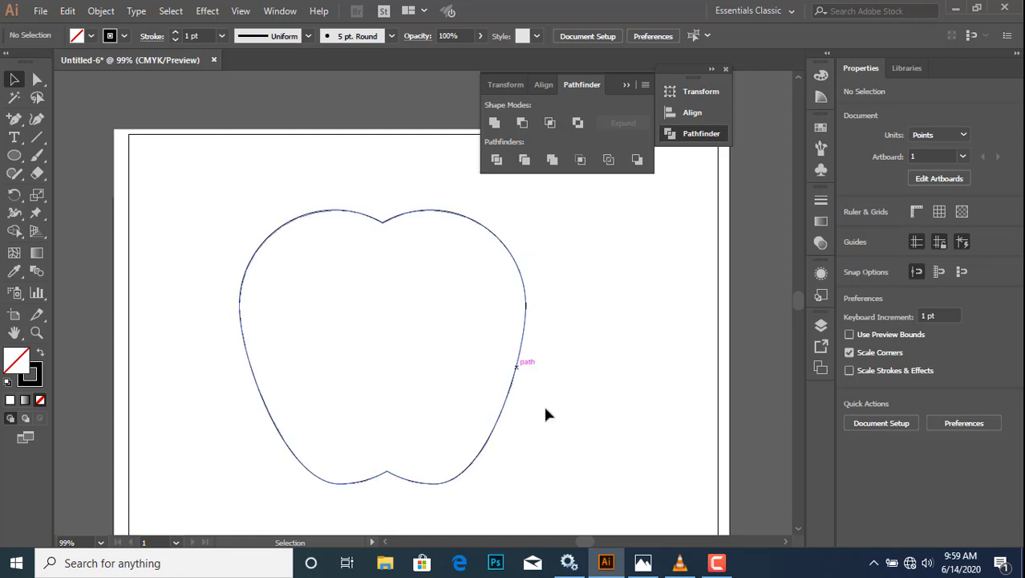
key("l")
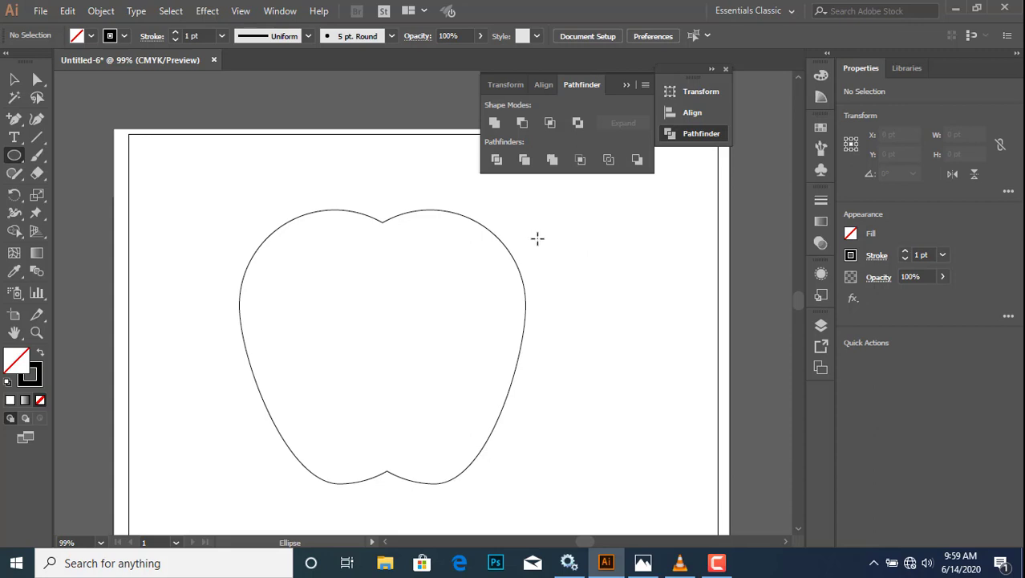
Step: Draw a smaller circle and place it overlapping the apple's right edge
mouse_move(557, 245)
left_mouse_down()
mouse_move(601, 395)
mouse_move(613, 403)
left_mouse_up()
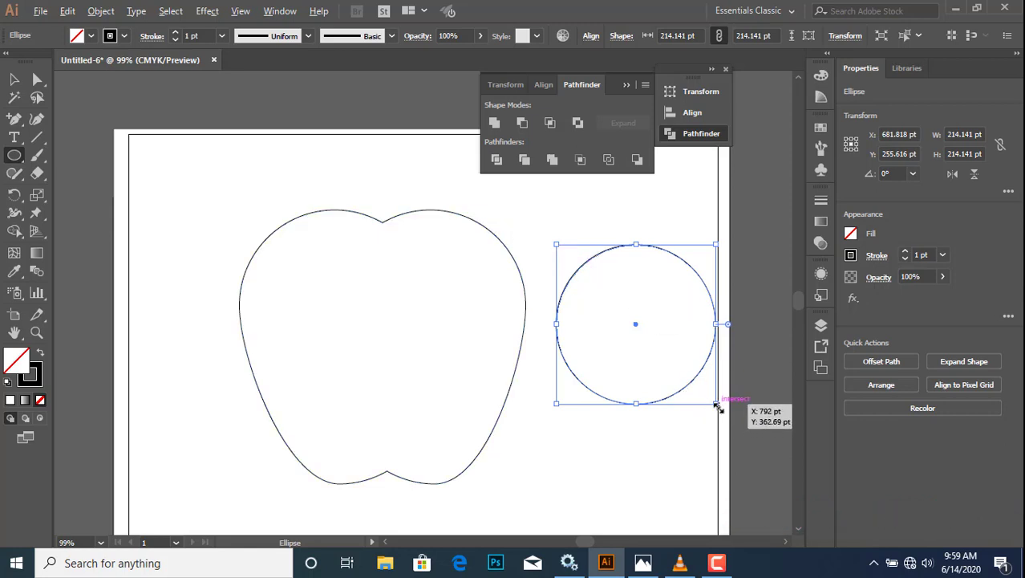
left_click_drag(716, 406, 704, 390)
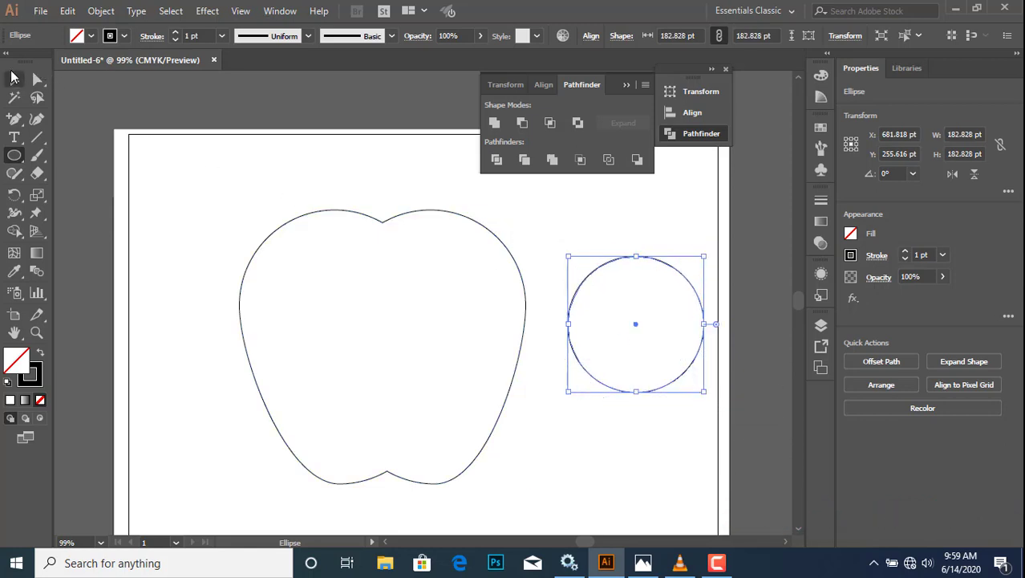
left_click(14, 79)
left_click_drag(605, 267, 497, 241)
left_click(628, 233)
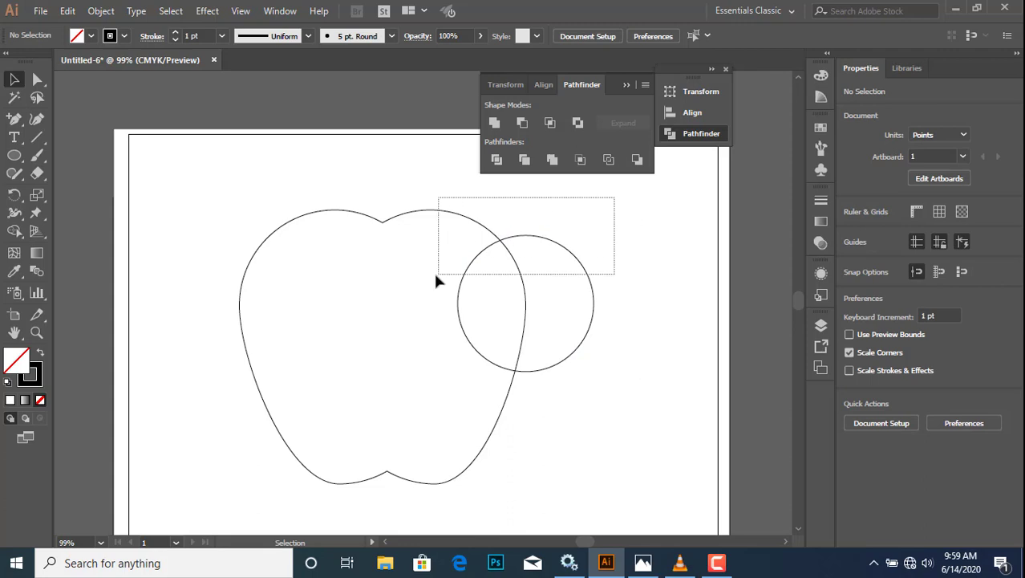
left_click_drag(611, 202, 430, 281)
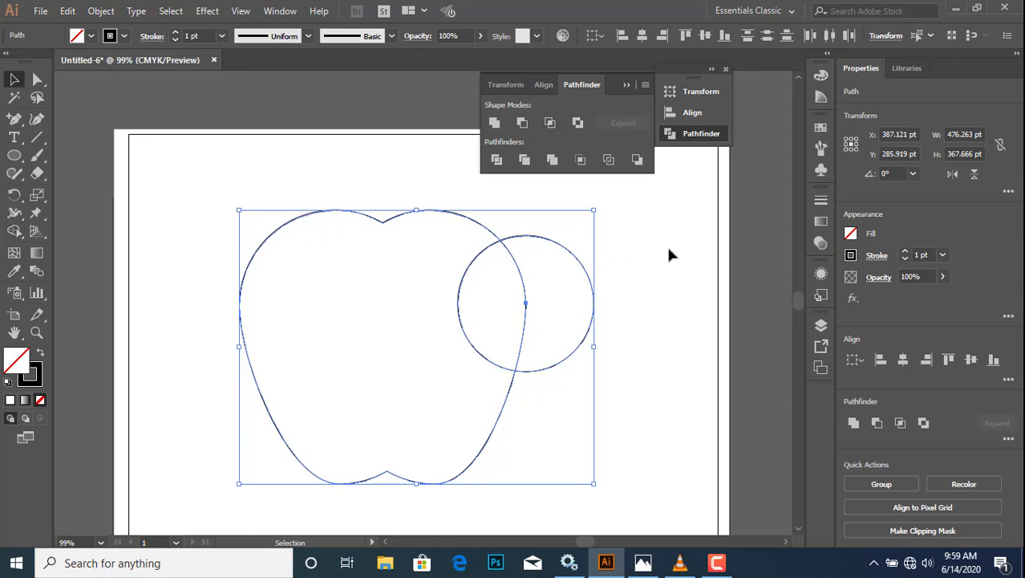
left_click_drag(625, 259, 604, 279)
left_click(14, 232)
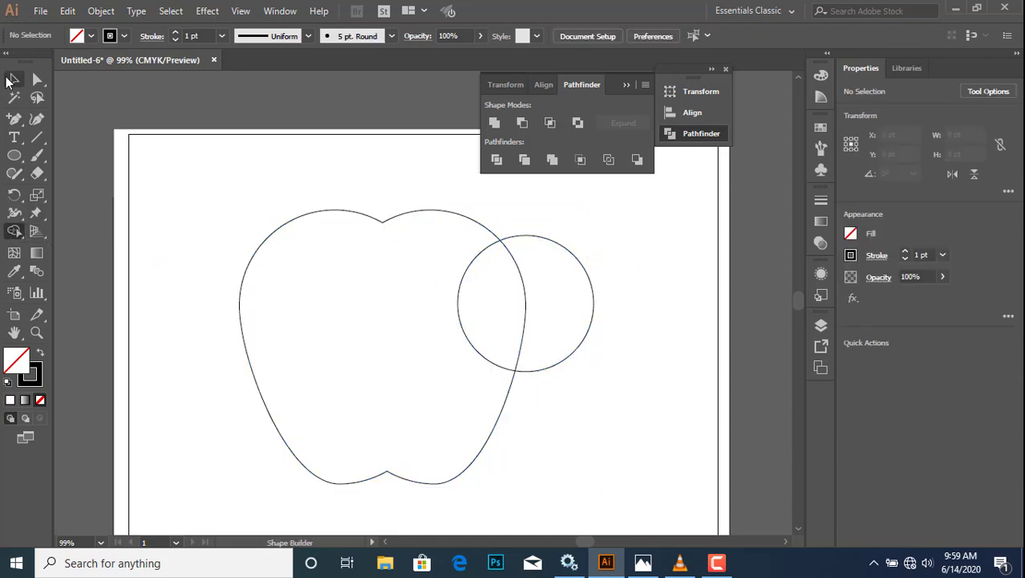
Step: Alt-drag through the circle with Shape Builder to carve a bite from the apple
left_click(14, 78)
left_click_drag(383, 174, 565, 368)
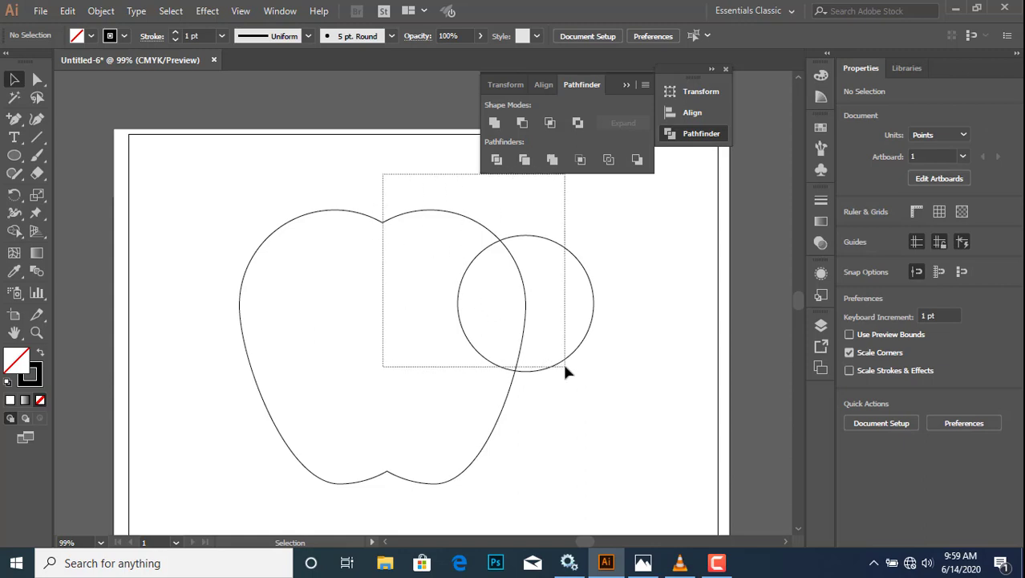
left_click_drag(572, 367, 571, 367)
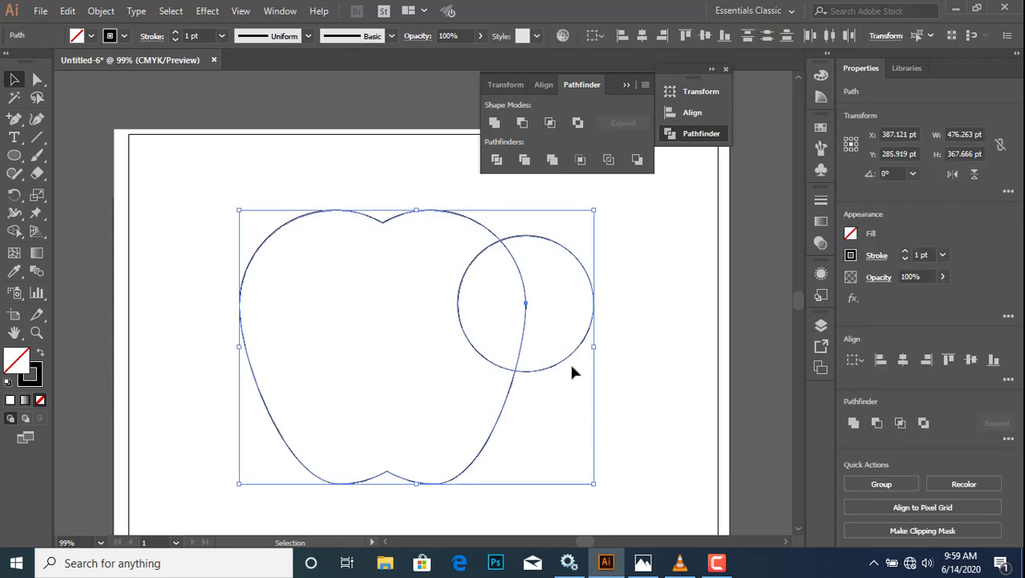
left_click(14, 233)
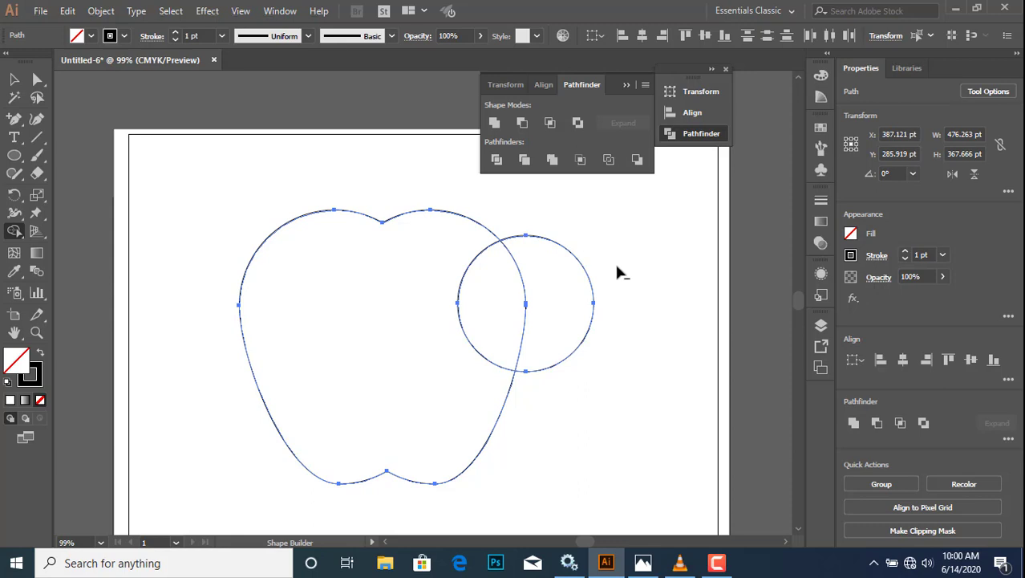
left_click_drag(618, 267, 475, 300)
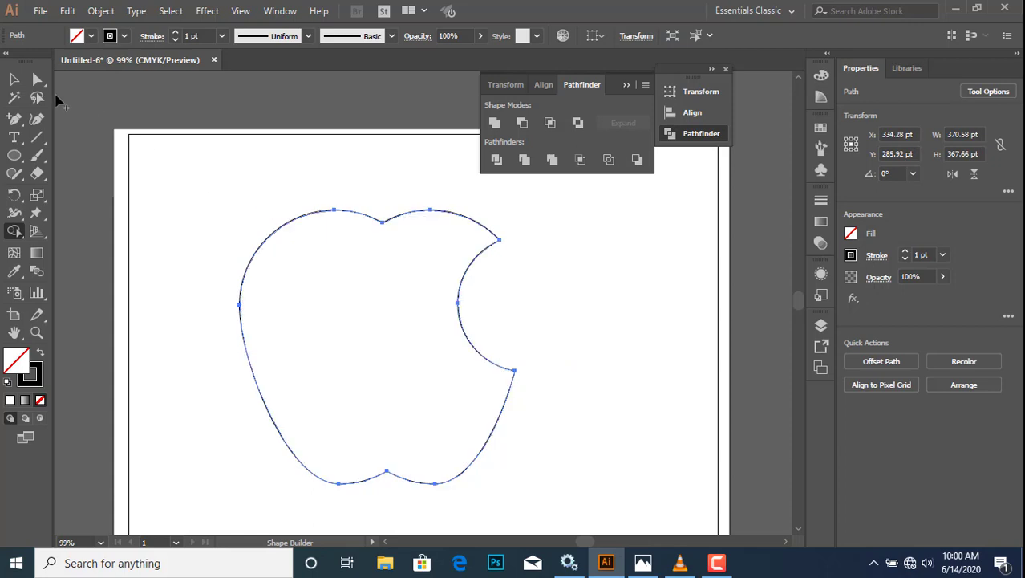
Step: Move the bitten apple about 28 pt down
left_click(15, 78)
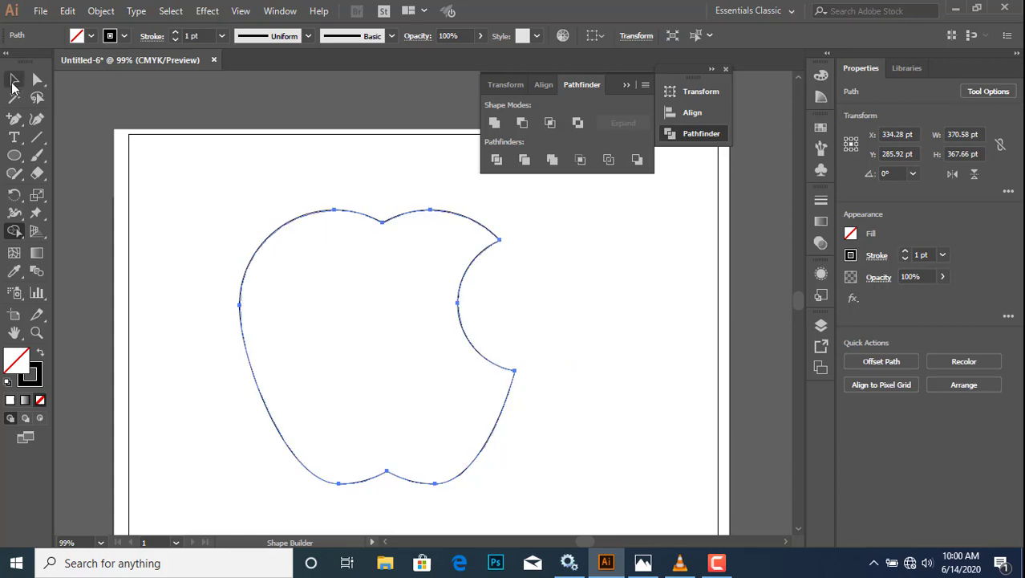
left_click(418, 173)
left_click_drag(316, 175, 417, 509)
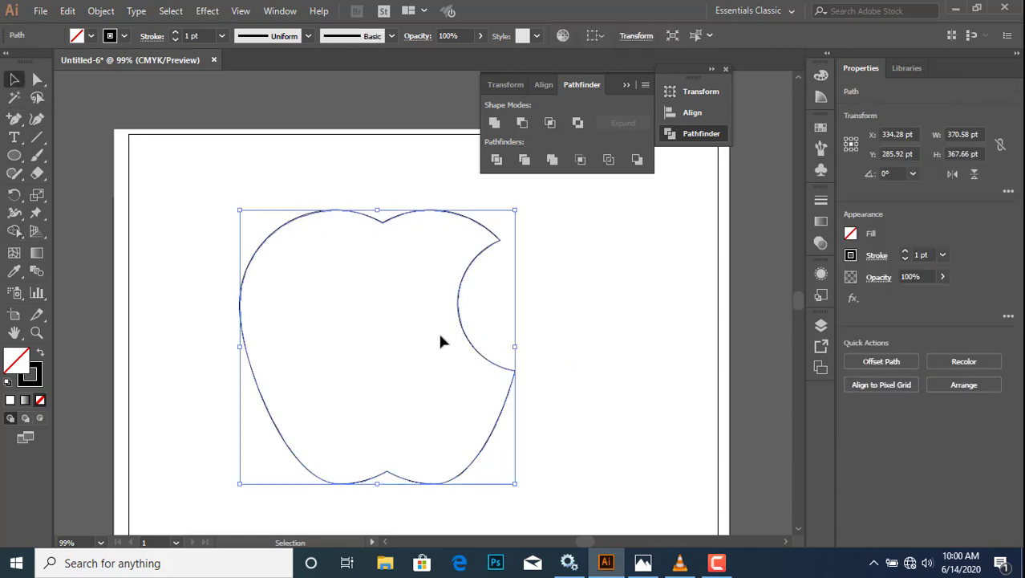
left_click_drag(427, 213, 422, 235)
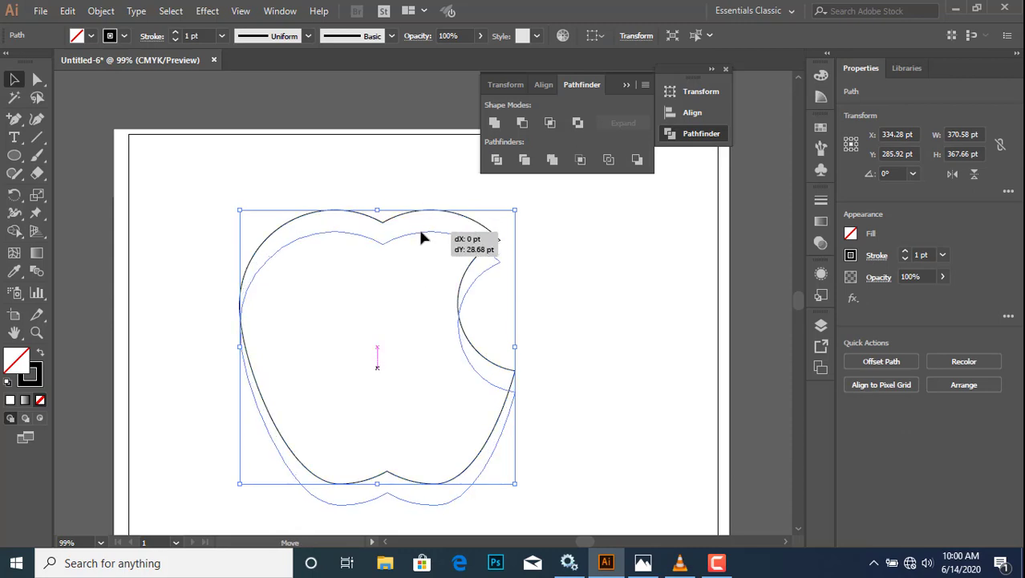
left_click(584, 255)
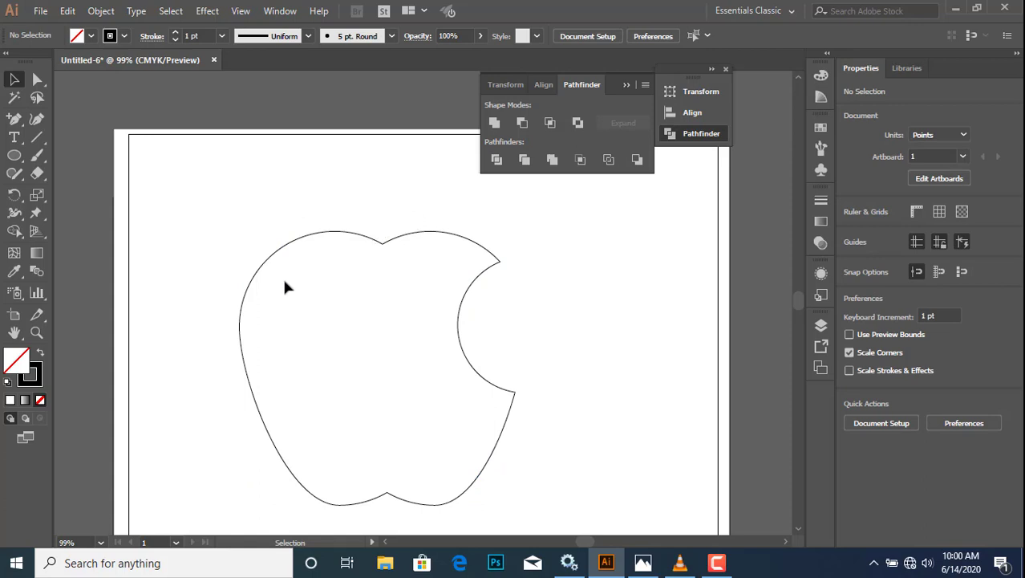
Step: Draw a circle at the upper right with an overlapping copy to its right
left_click(13, 155)
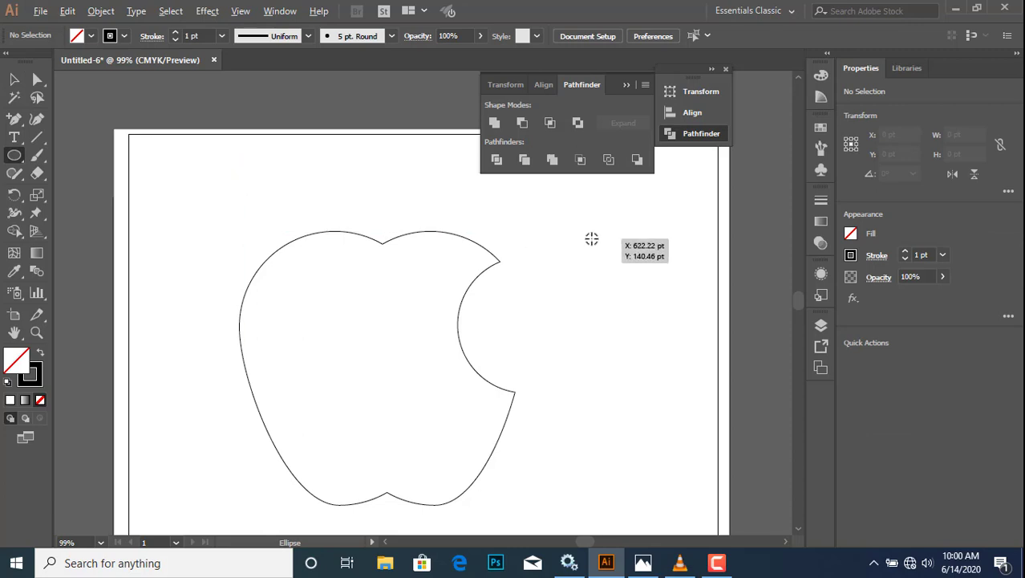
left_click_drag(591, 239, 608, 296)
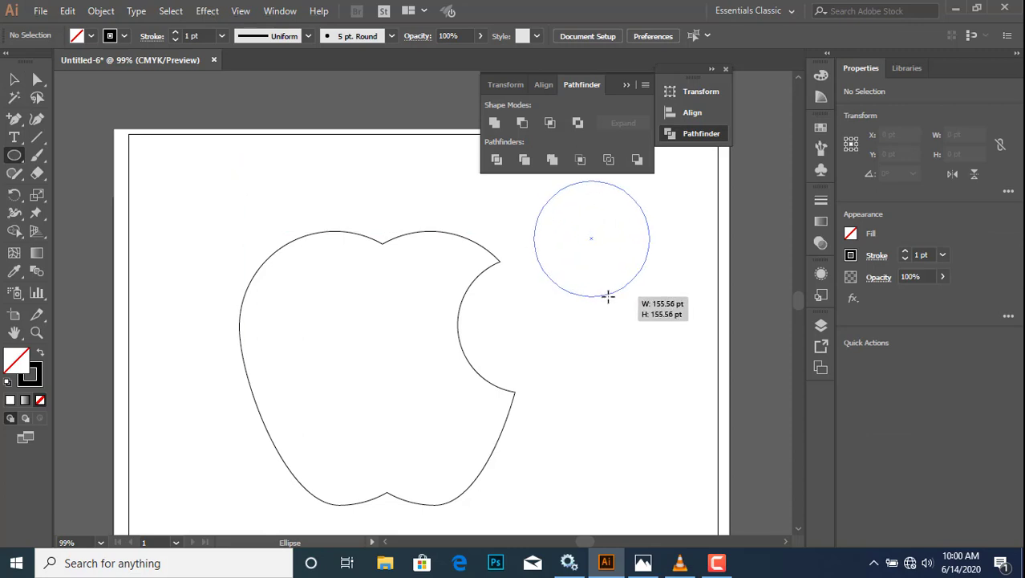
left_click(14, 79)
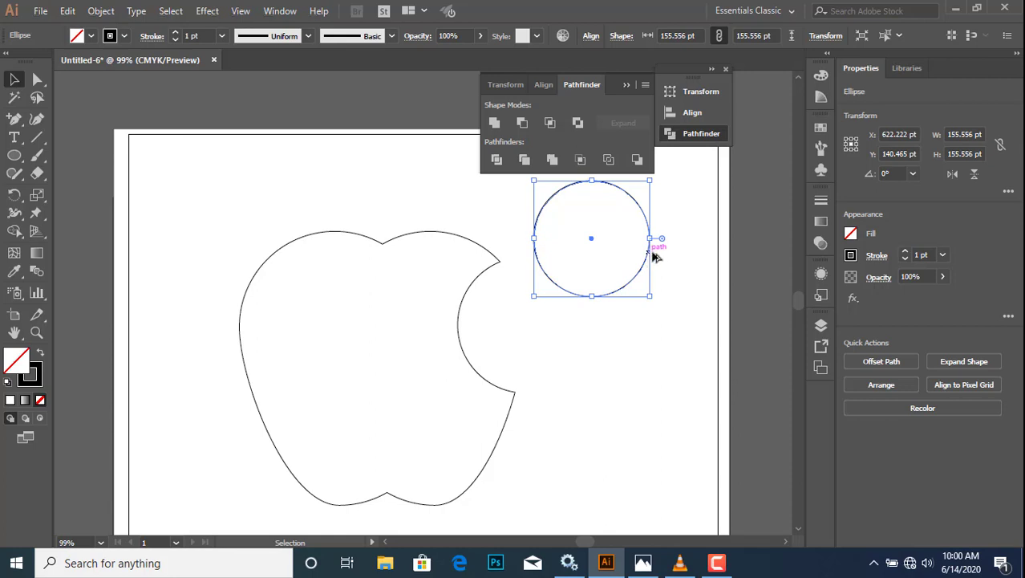
left_click_drag(653, 255, 708, 252)
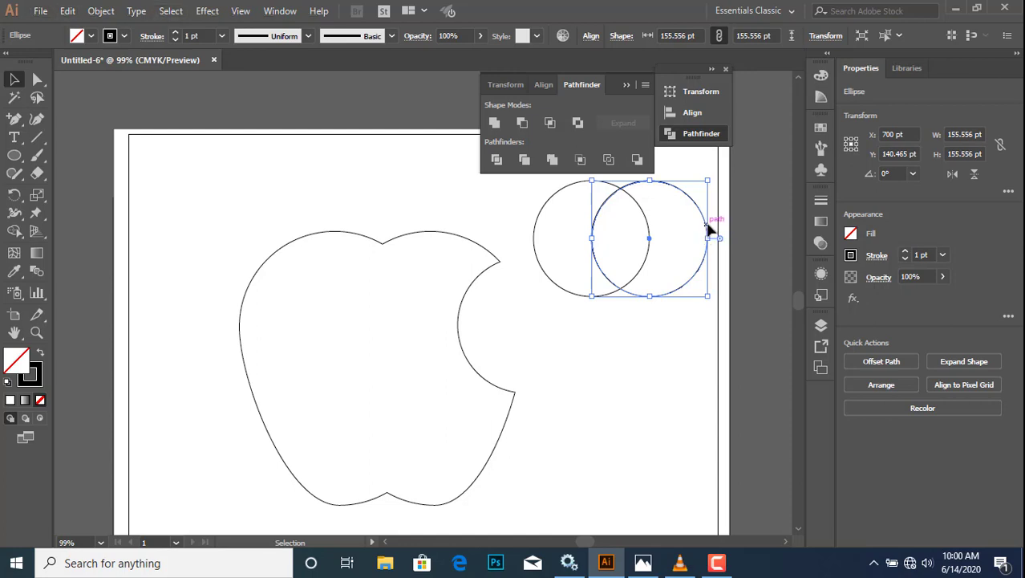
left_click_drag(706, 232, 727, 225)
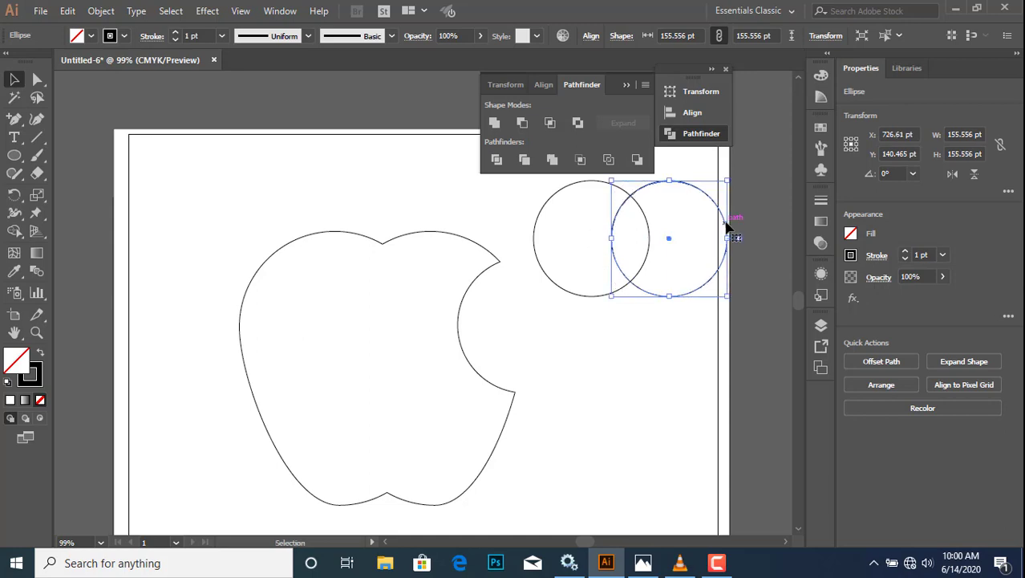
left_click(666, 344)
left_click_drag(665, 337, 583, 221)
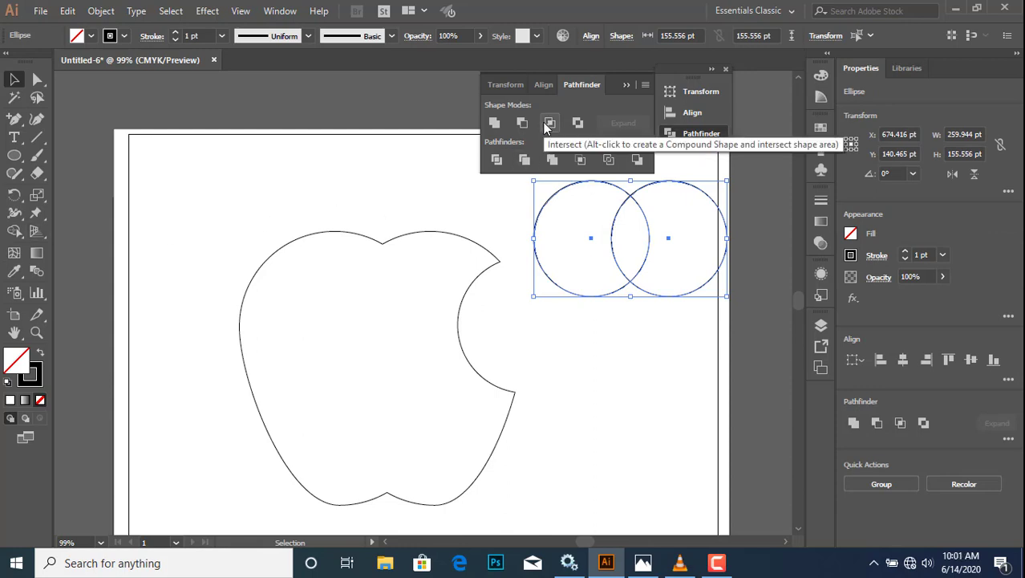
left_click(549, 122)
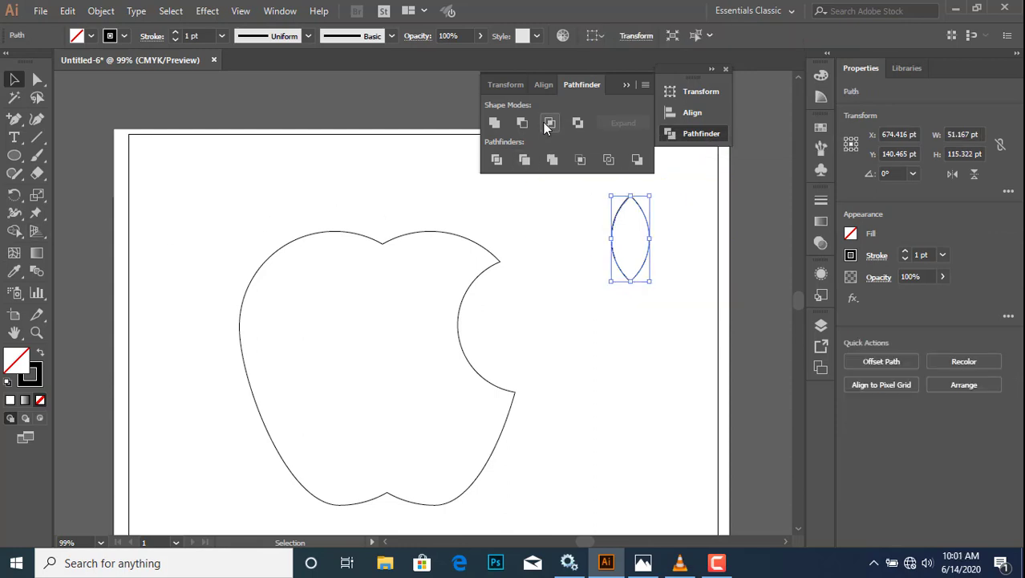
key("ctrl+z")
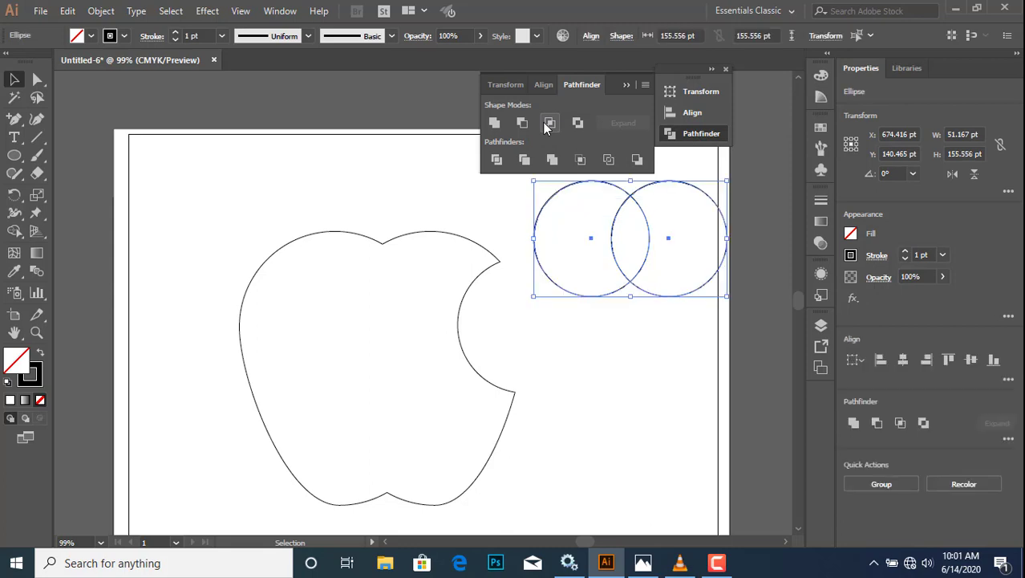
Step: Delete both outer crescents with Shape Builder, leaving a 51.17 × 115.32 pt leaf
left_click(14, 232)
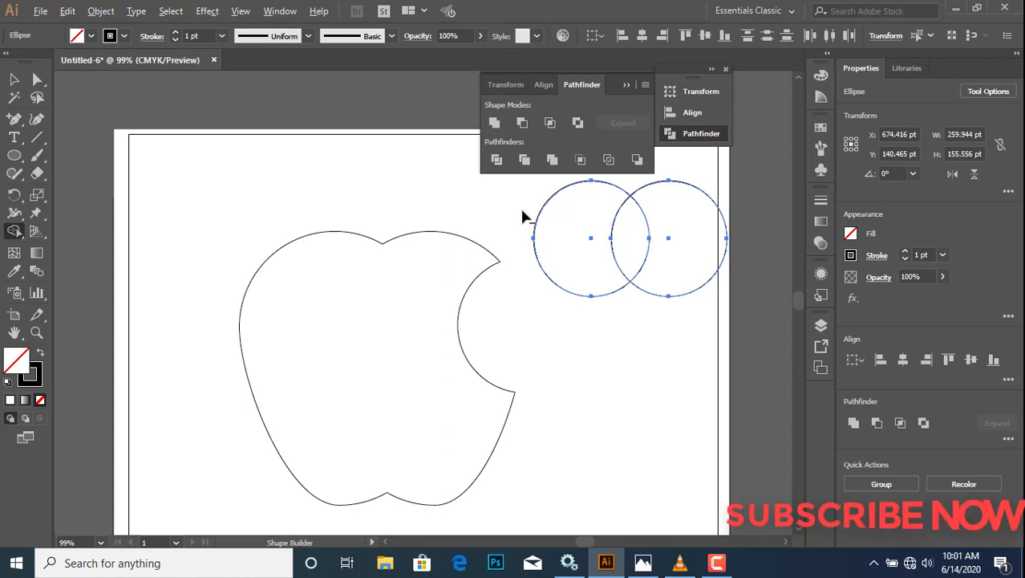
left_click_drag(522, 210, 589, 255)
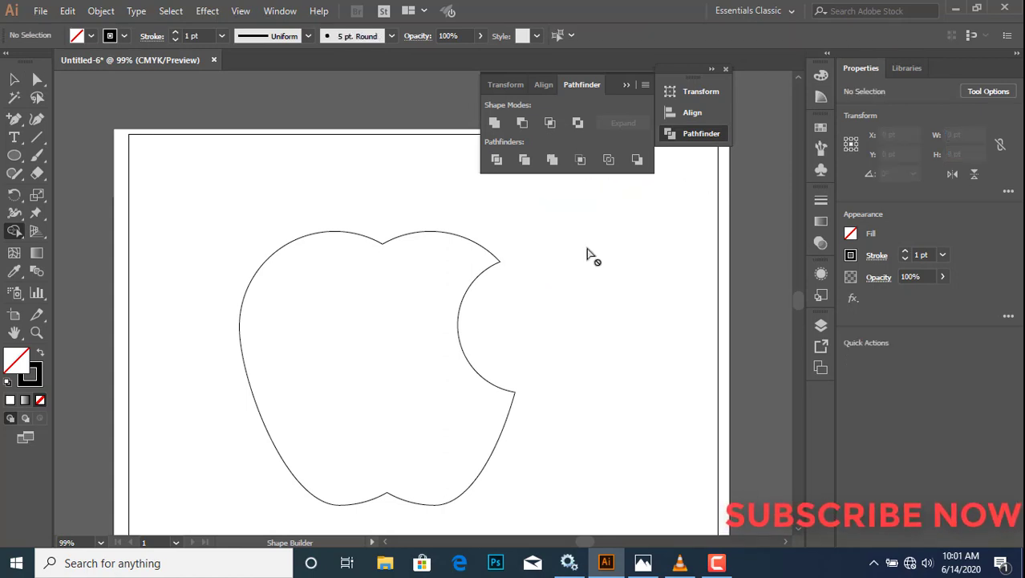
key("ctrl+z")
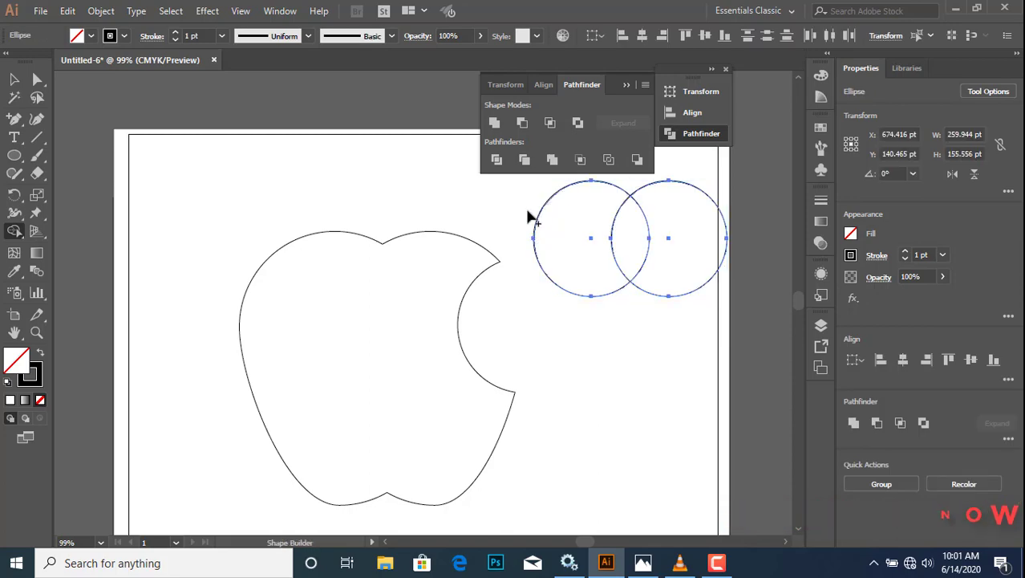
left_click_drag(529, 214, 590, 260)
key("super")
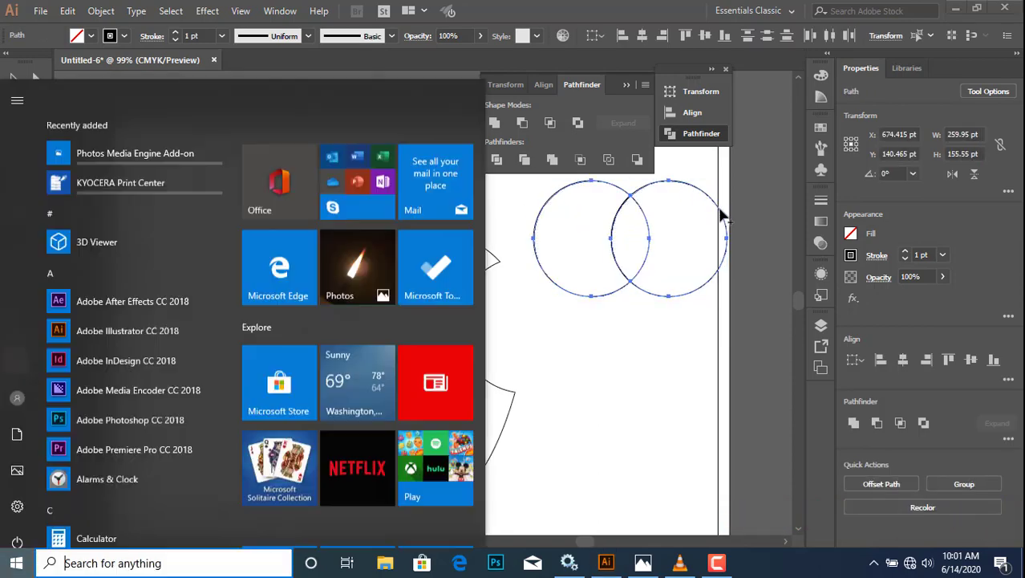
key("super")
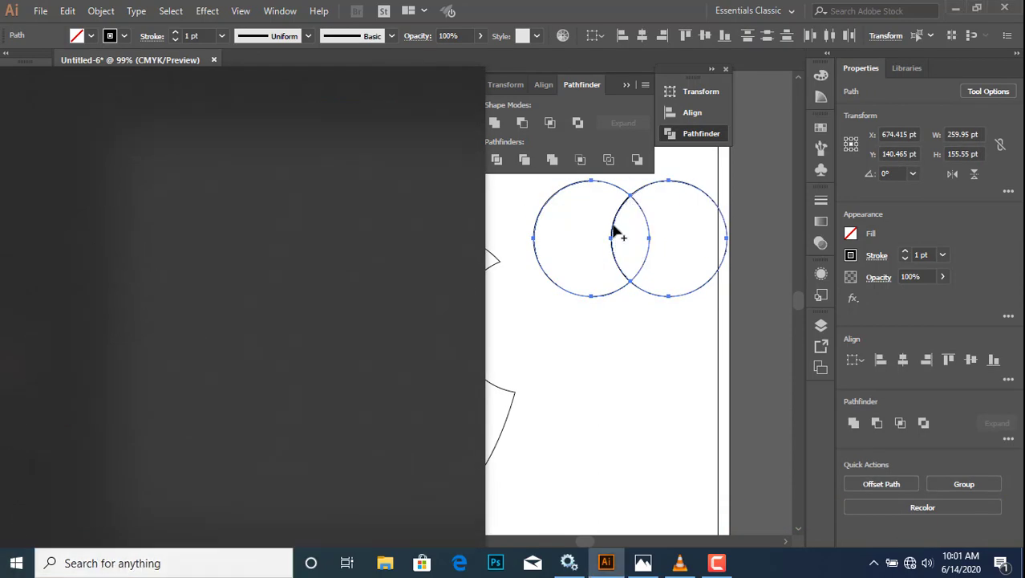
left_click(557, 237, "alt")
left_click(700, 197, "alt")
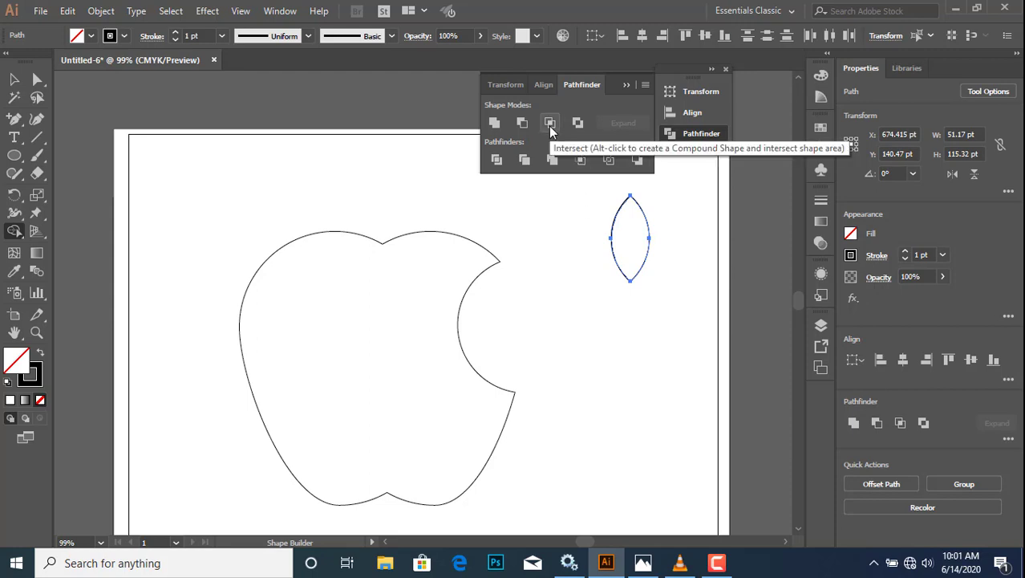
left_click(15, 79)
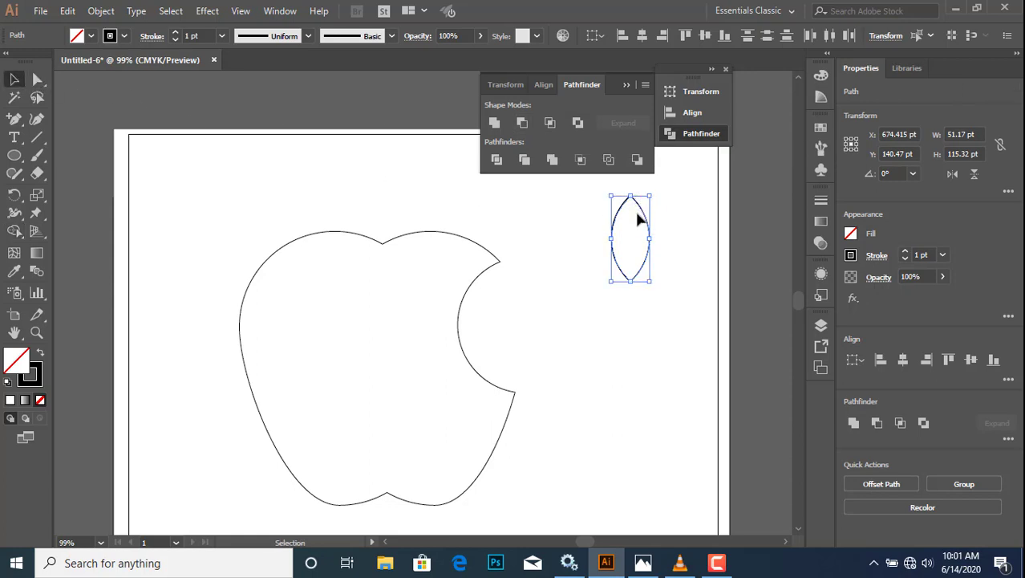
Step: Move the leaf to sit just above the apple's top dip
mouse_move(641, 218)
left_mouse_down()
mouse_move(412, 196)
mouse_move(390, 169)
left_mouse_up()
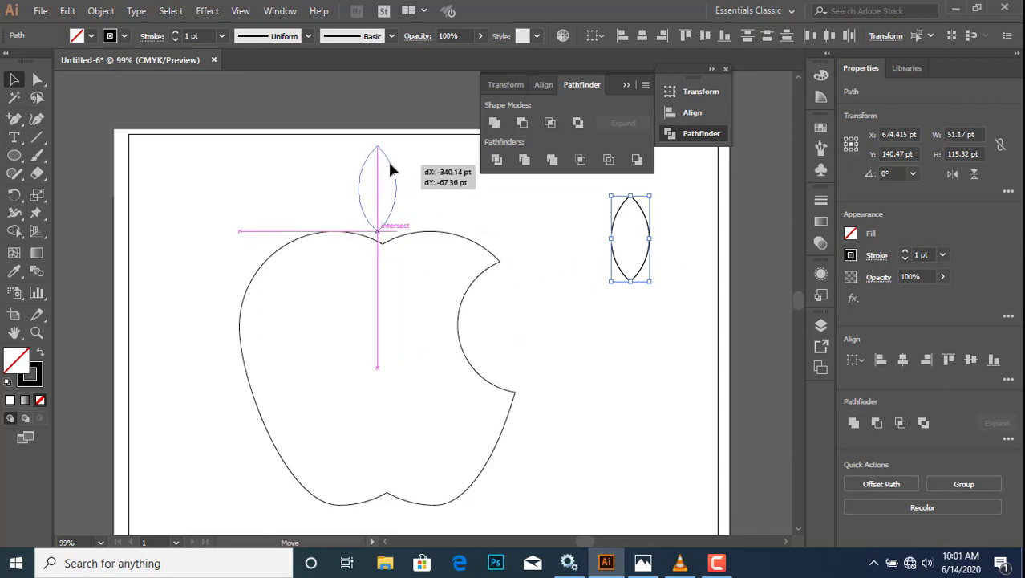
mouse_move(392, 163)
left_mouse_down()
mouse_move(432, 167)
mouse_move(427, 189)
left_mouse_up()
left_click(545, 238)
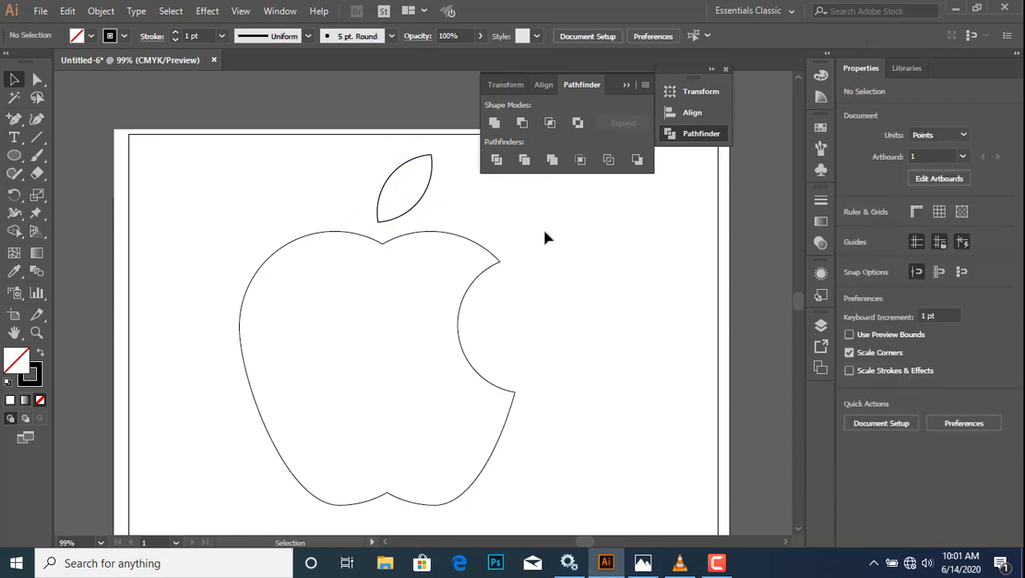
scroll(545, 237, "down", 2)
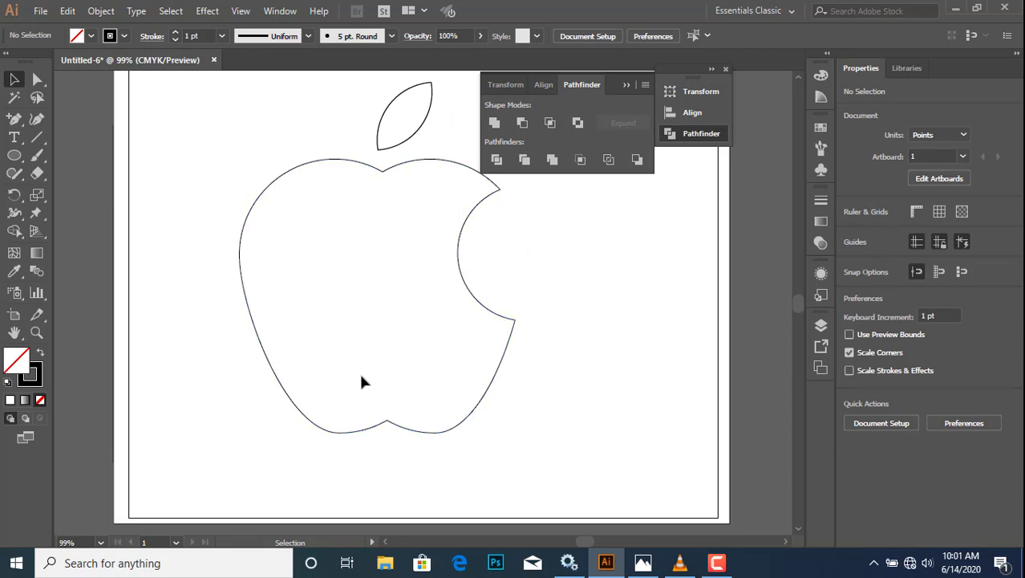
Step: Round the apple's top and bottom notch anchors using their live corner widgets
left_click_drag(369, 372, 415, 480)
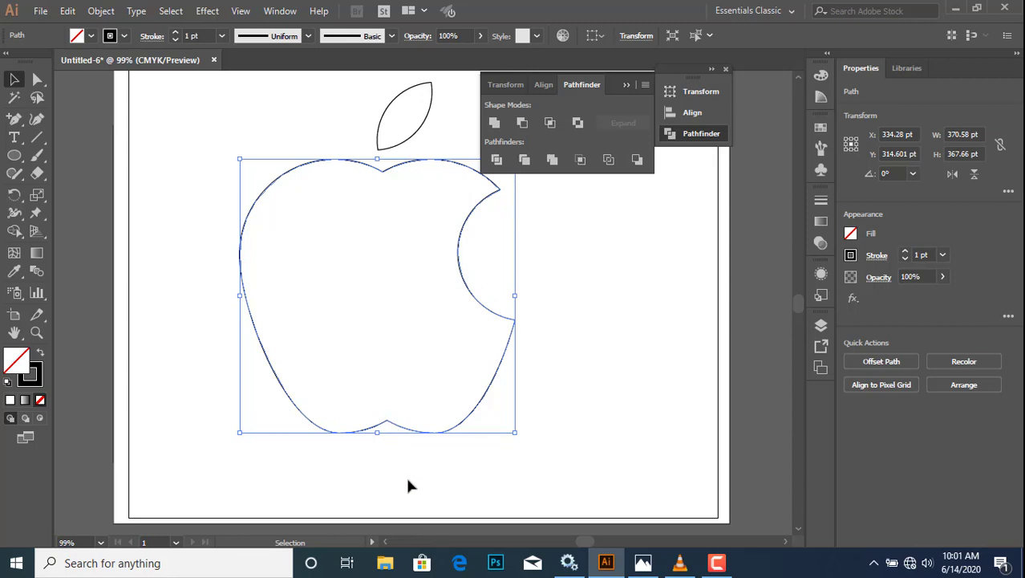
left_click(406, 473)
left_click(37, 80)
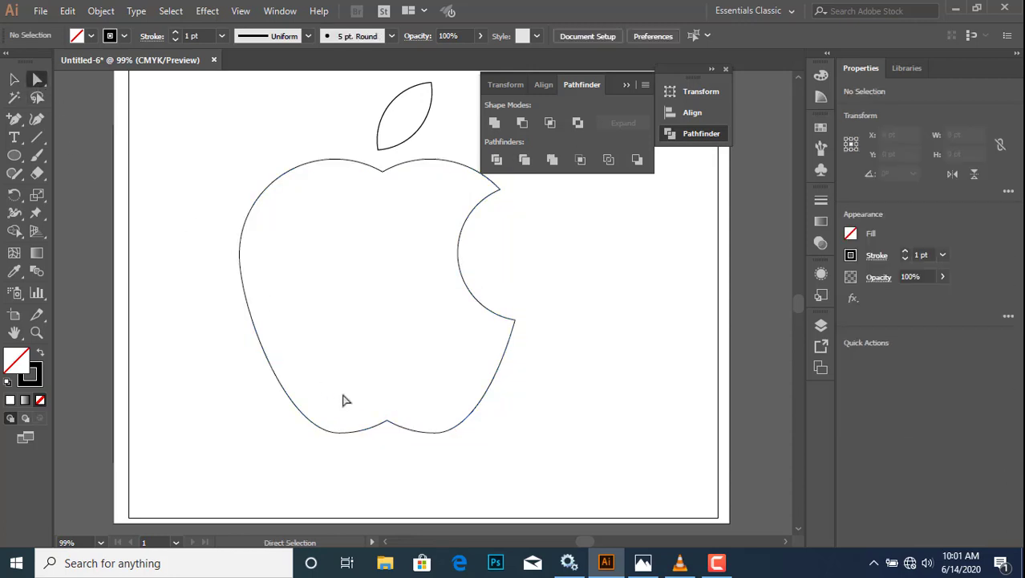
left_click_drag(405, 449, 377, 386)
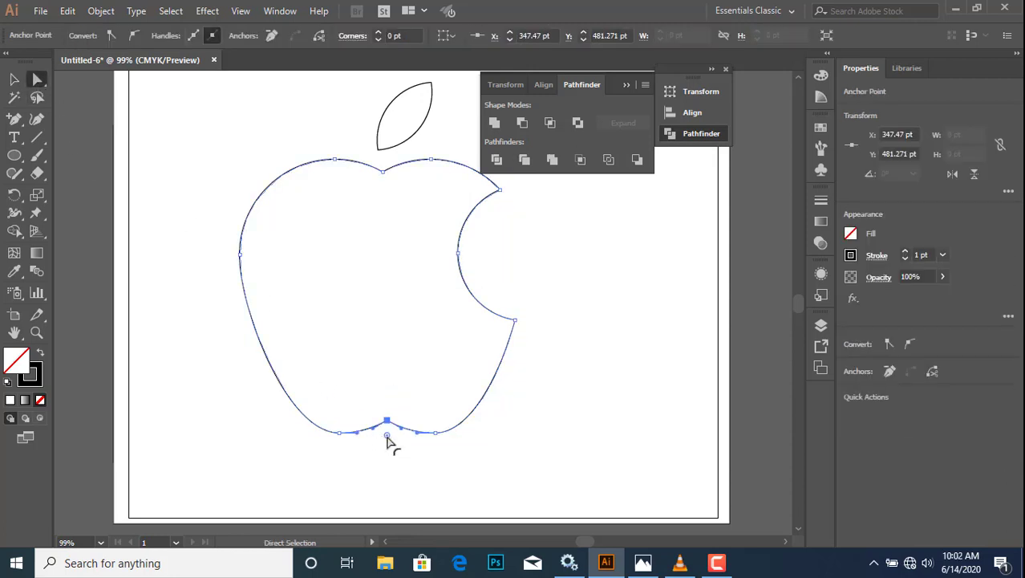
left_click_drag(387, 438, 390, 465)
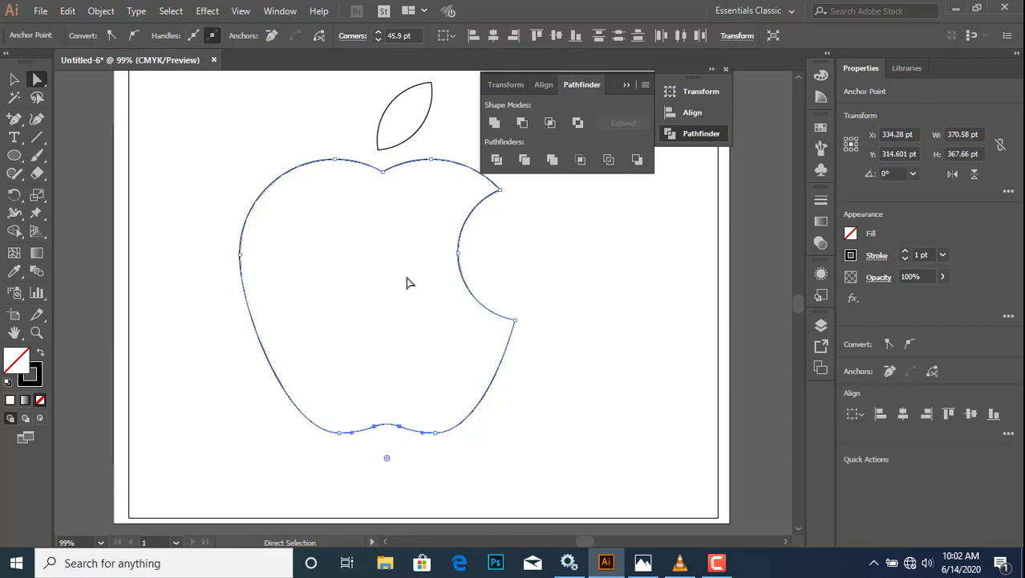
left_click(381, 177)
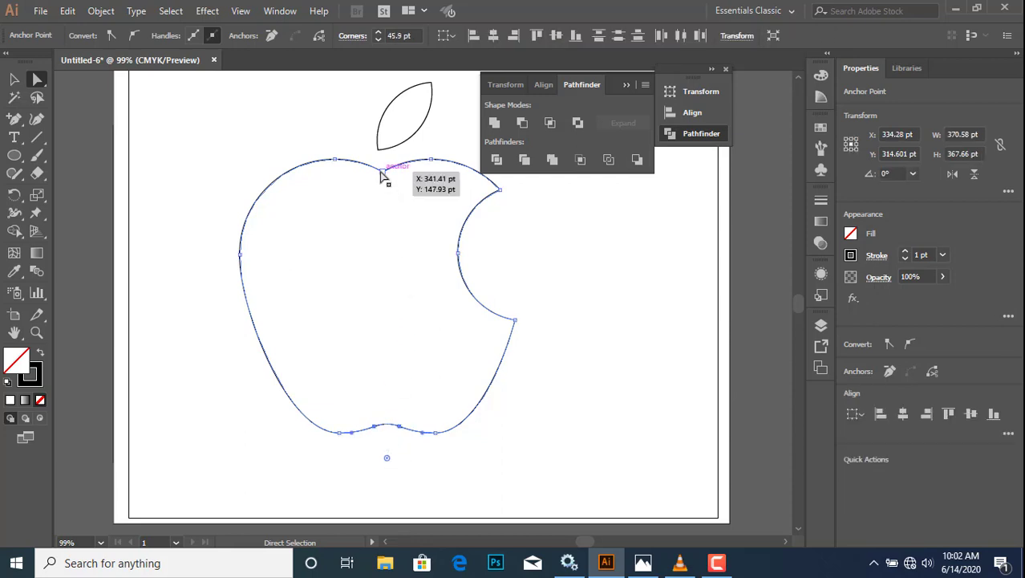
left_click_drag(384, 166, 382, 141)
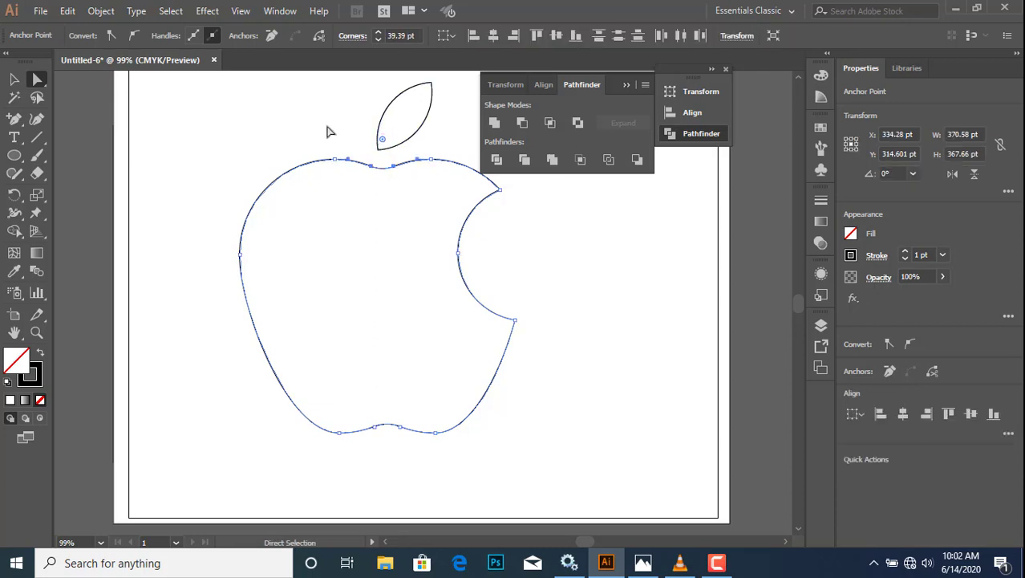
left_click(257, 145)
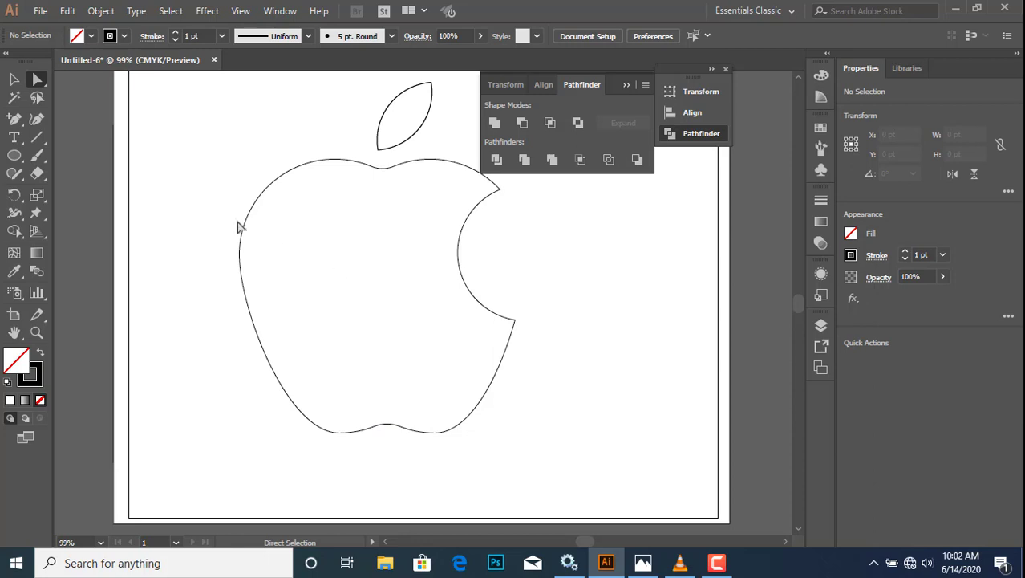
left_click_drag(578, 414, 338, 102)
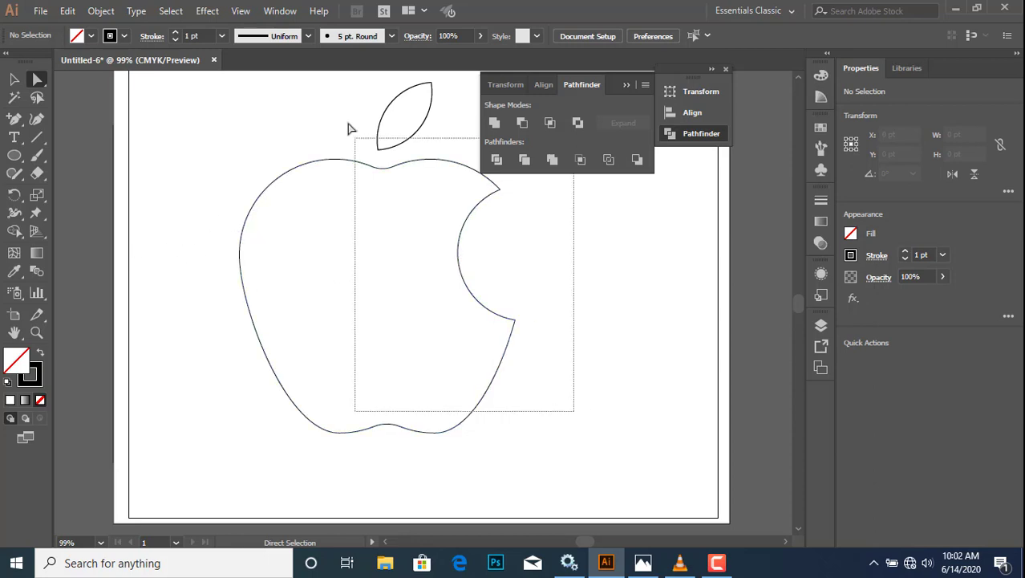
Step: Group the apple and leaf and fill the group solid black
left_click(100, 12)
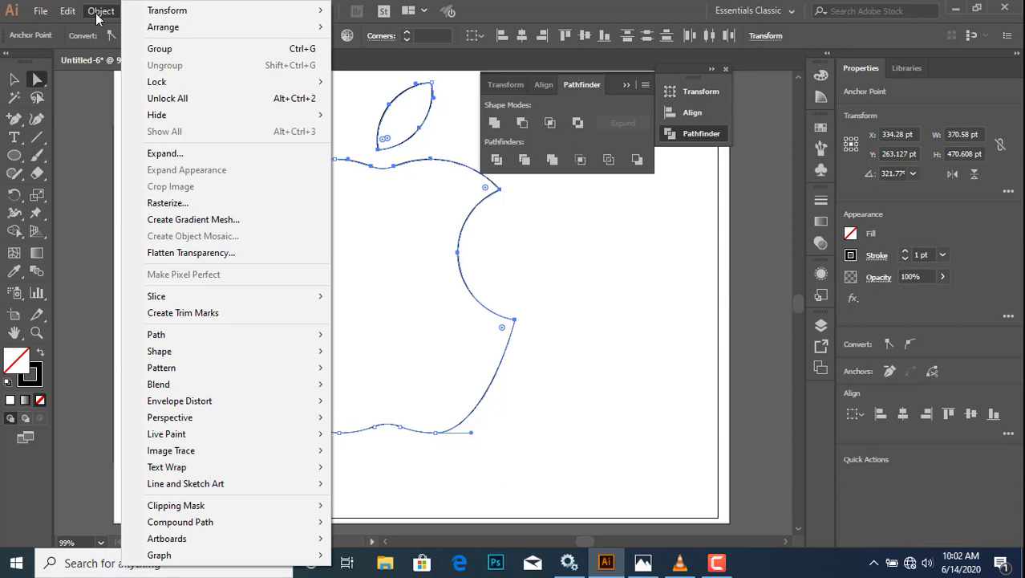
left_click(156, 49)
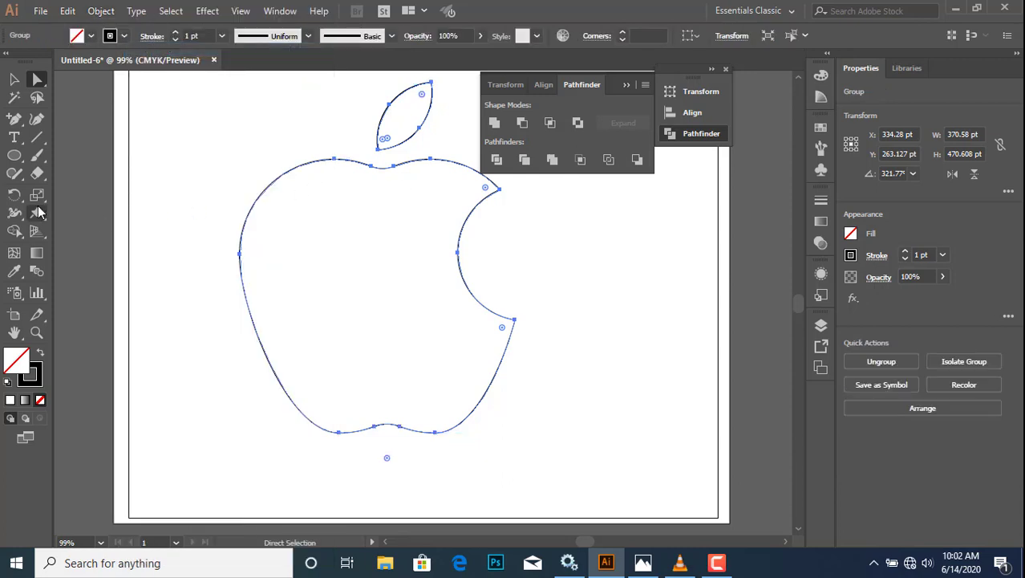
left_click(37, 253)
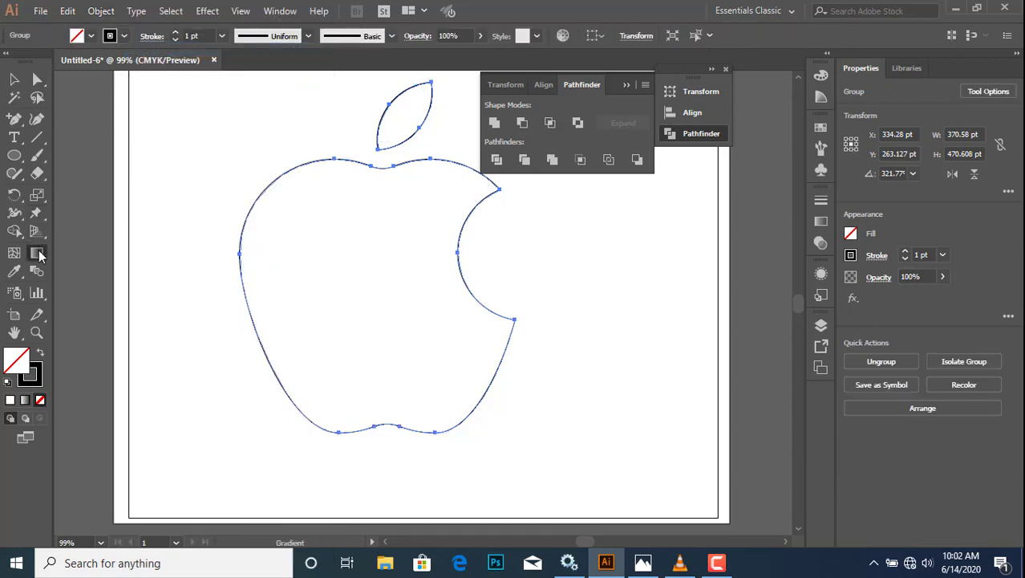
left_click(851, 233)
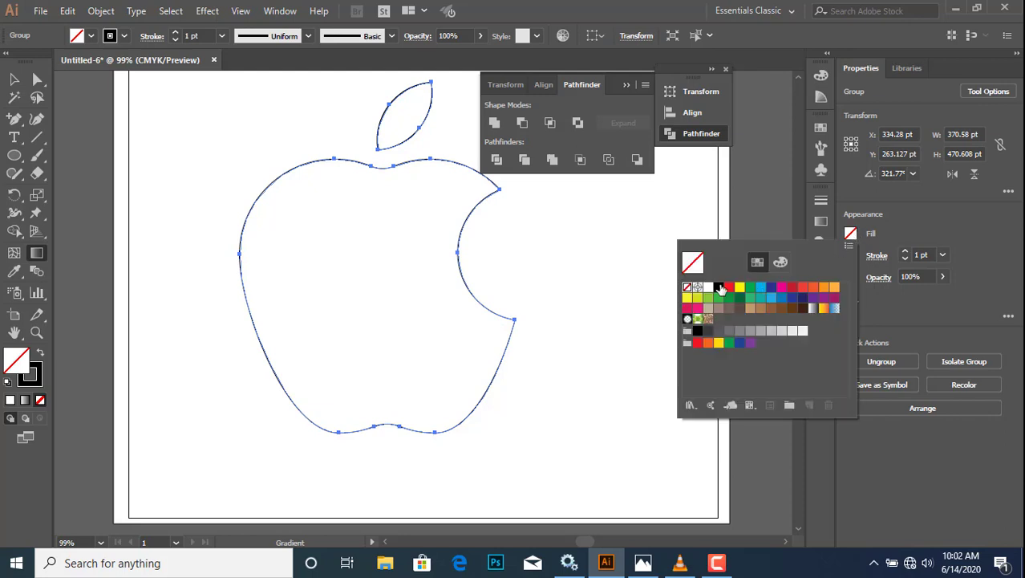
left_click(719, 288)
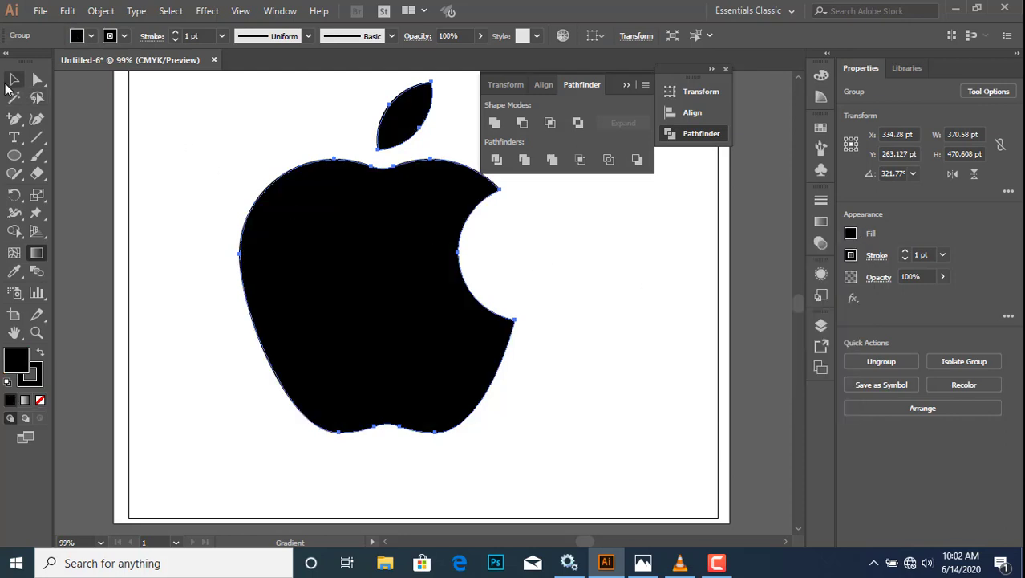
Step: Move the black logo toward the artboard centre, deselect it, and tidy up the panels
left_click(13, 80)
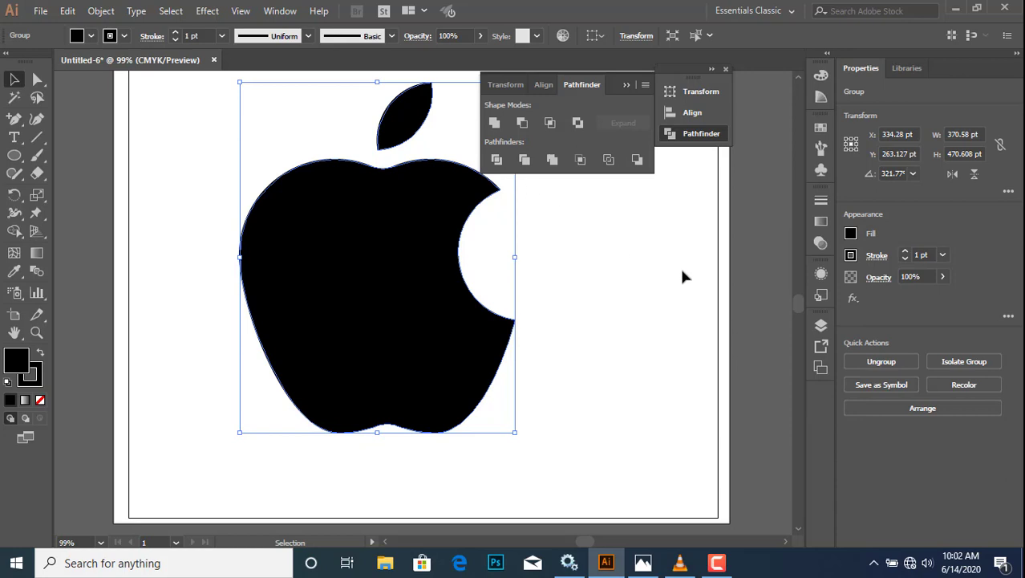
mouse_move(623, 410)
left_mouse_down()
mouse_move(357, 114)
mouse_move(471, 196)
left_mouse_up()
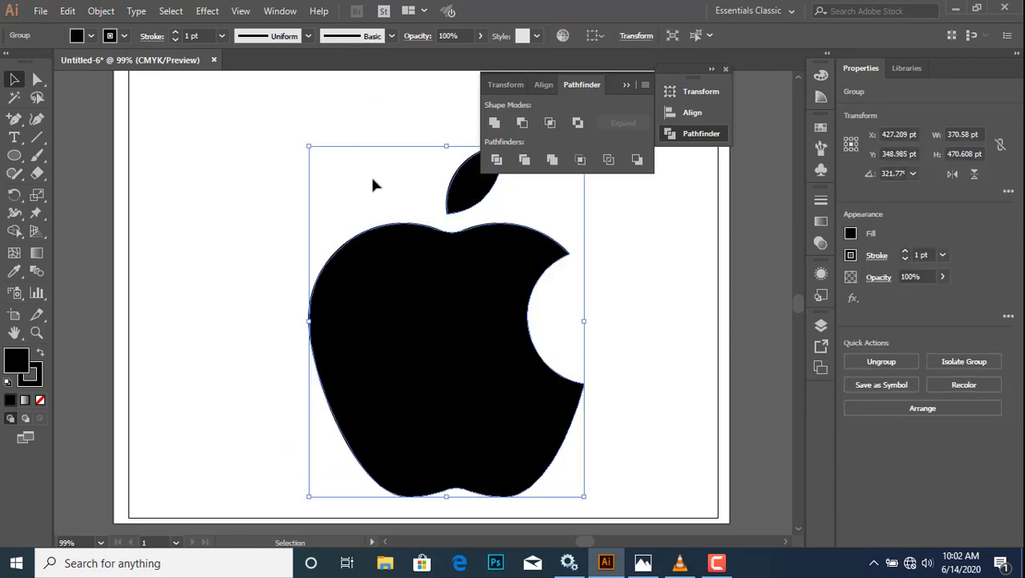
left_click_drag(468, 198, 469, 180)
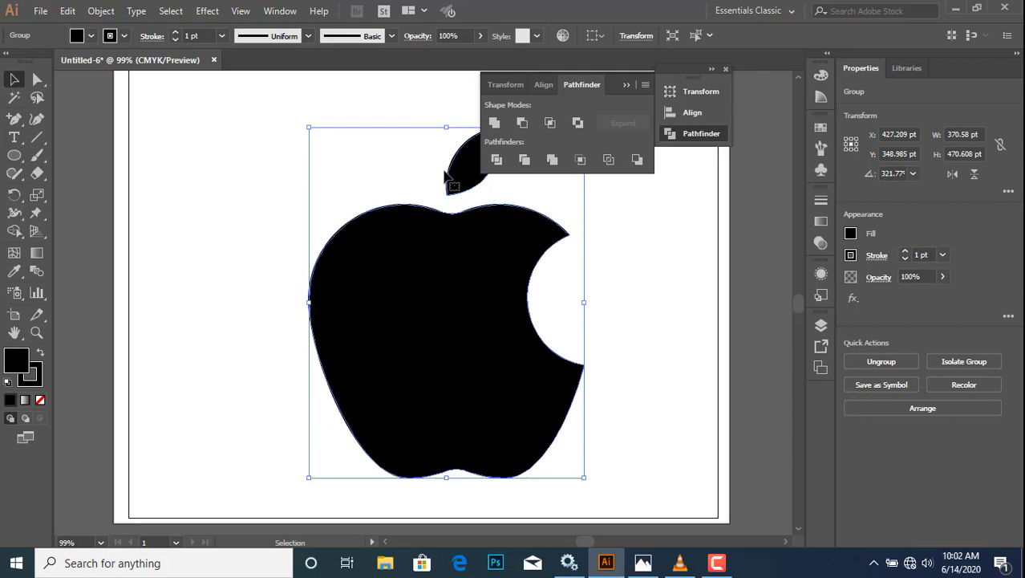
left_click(247, 127)
left_click(626, 85)
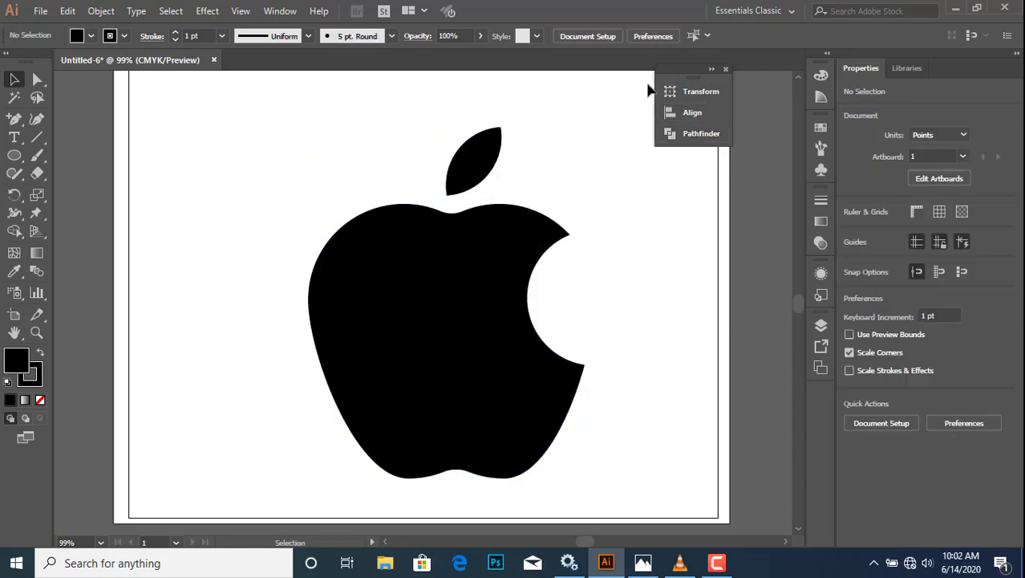
left_click(712, 69)
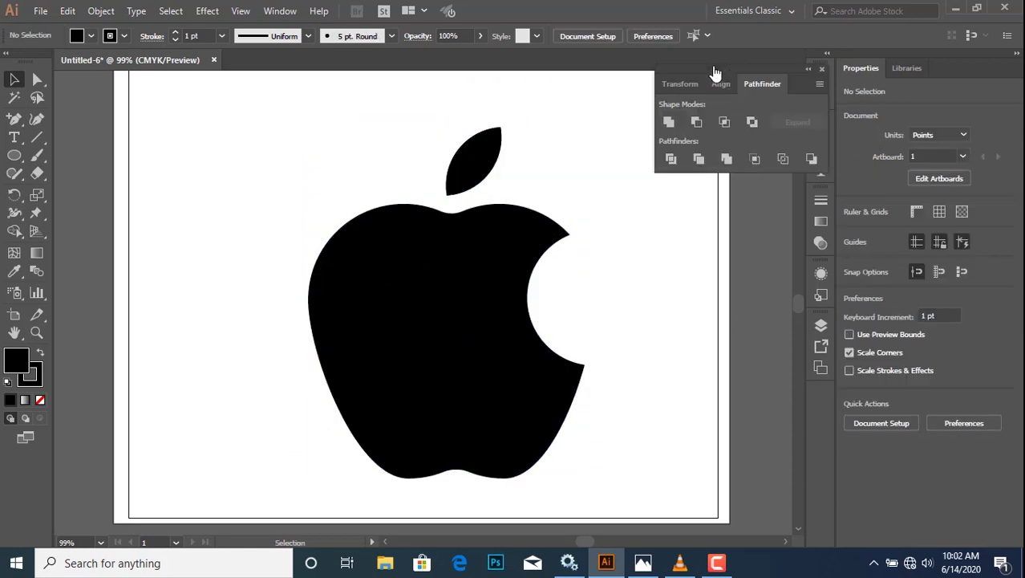
left_click(820, 68)
Step: Nudge the apple group up and left on the artboard, then deselect it
scroll(623, 241, "down", 2)
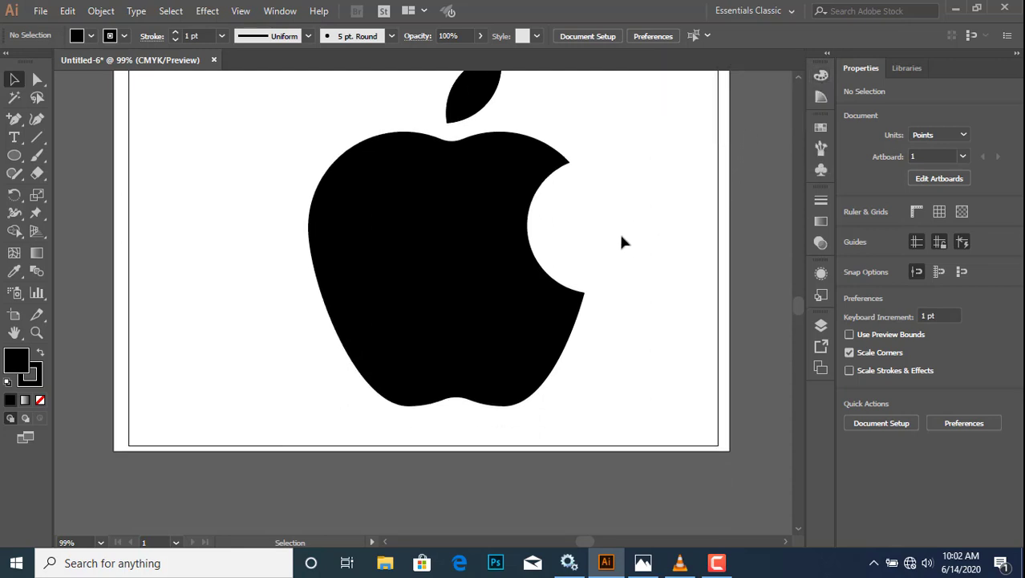
scroll(623, 240, "up", 2)
scroll(373, 131, "up", 1)
left_click_drag(365, 155, 523, 388)
left_click_drag(498, 331, 483, 300)
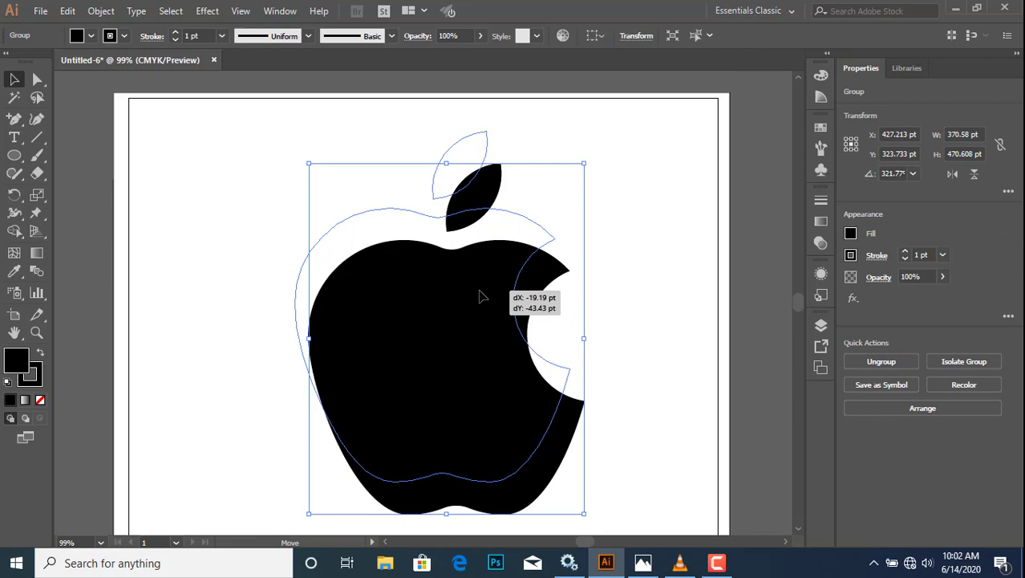
left_click(647, 280)
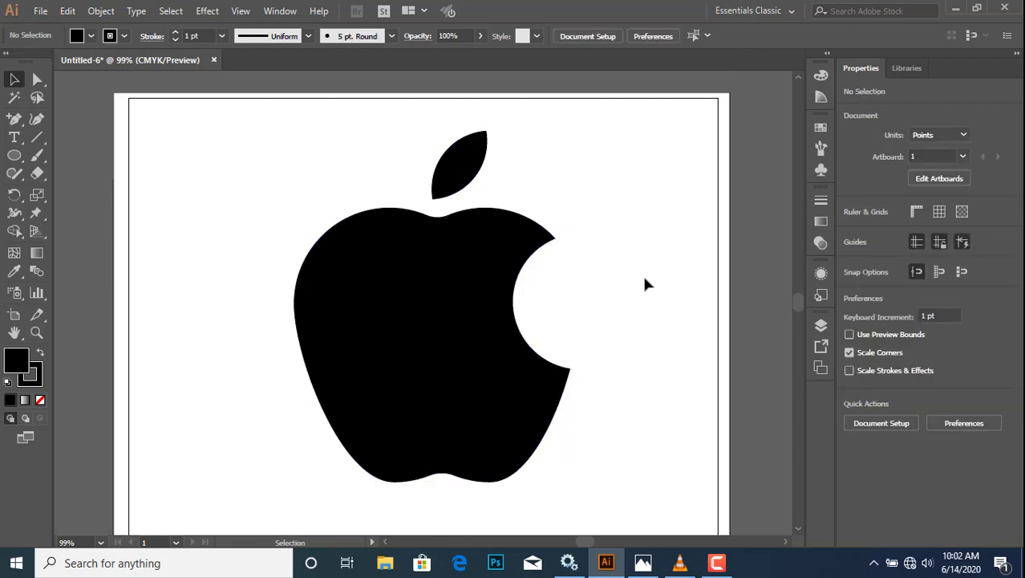
Step: Export the artwork with Use Artboards as 'aplle' to the Desktop
left_click(40, 11)
mouse_move(66, 276)
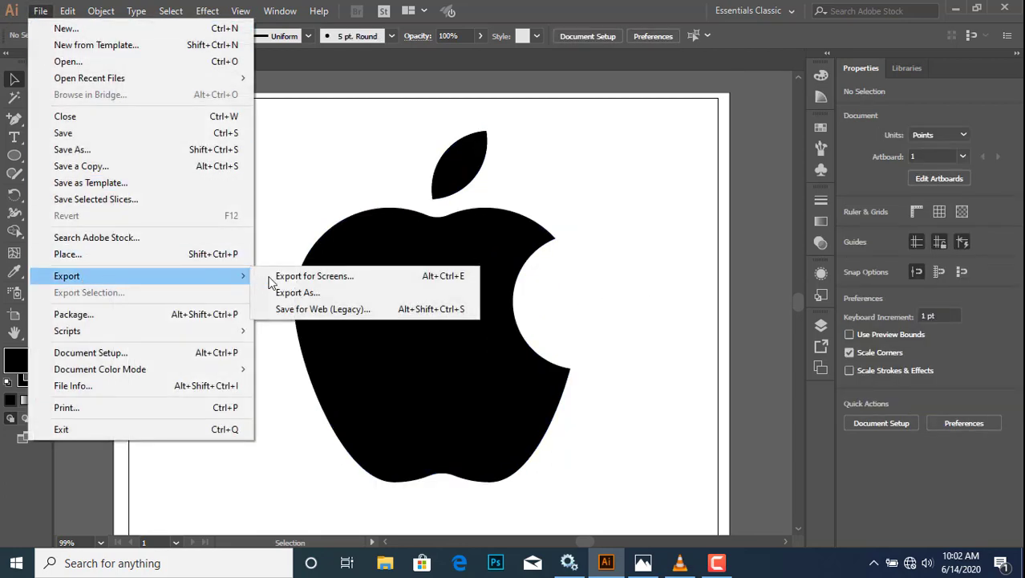
left_click(295, 289)
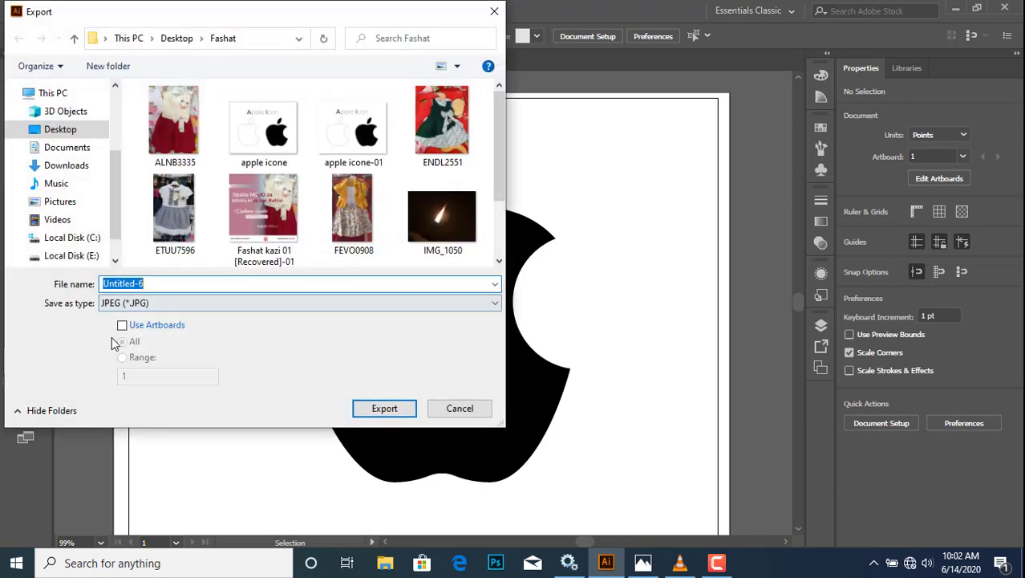
left_click(122, 326)
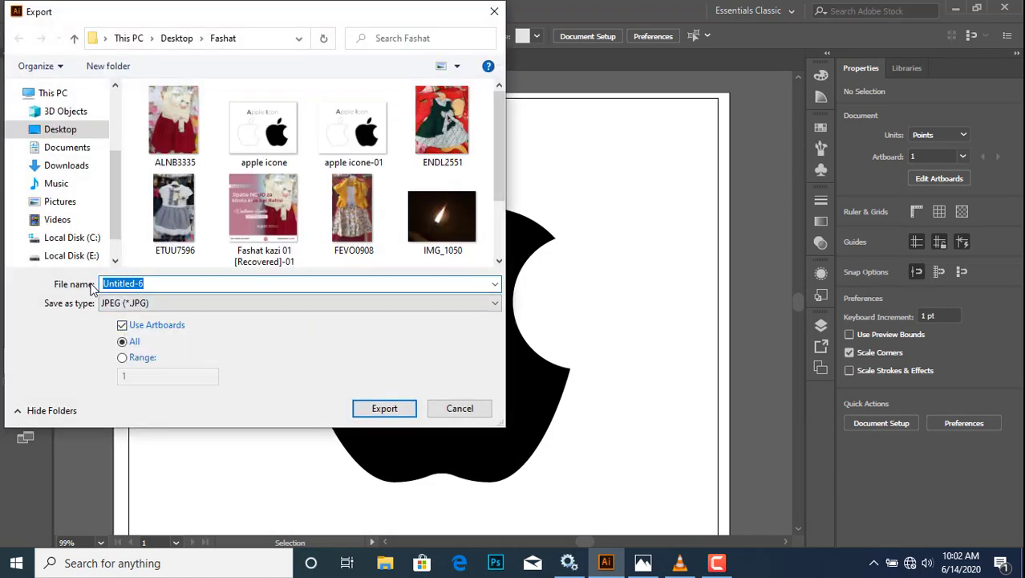
type("aplle")
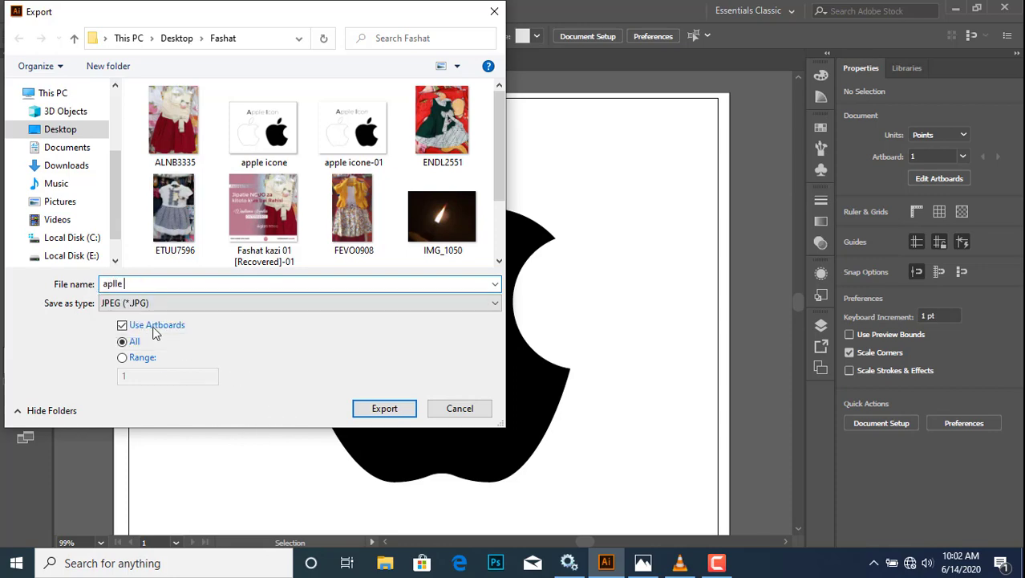
left_click(61, 130)
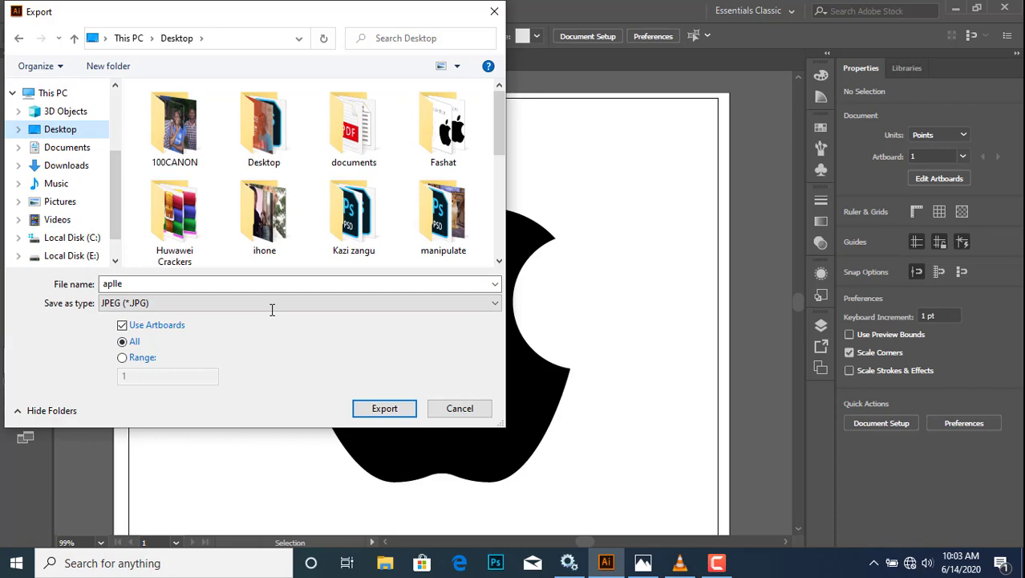
left_click(399, 410)
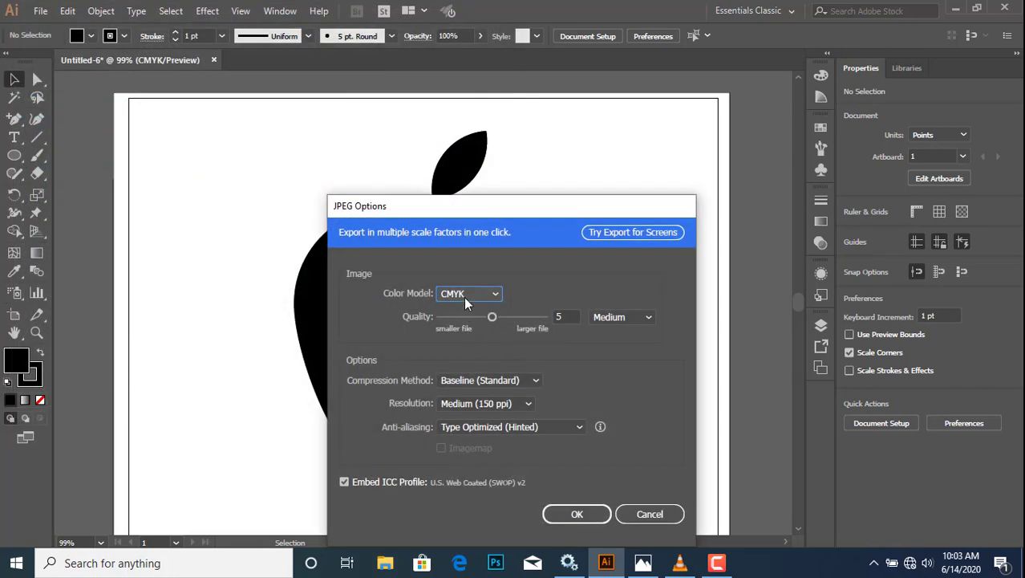
Step: Set the JPEG colour model to RGB and save the export
left_click(465, 294)
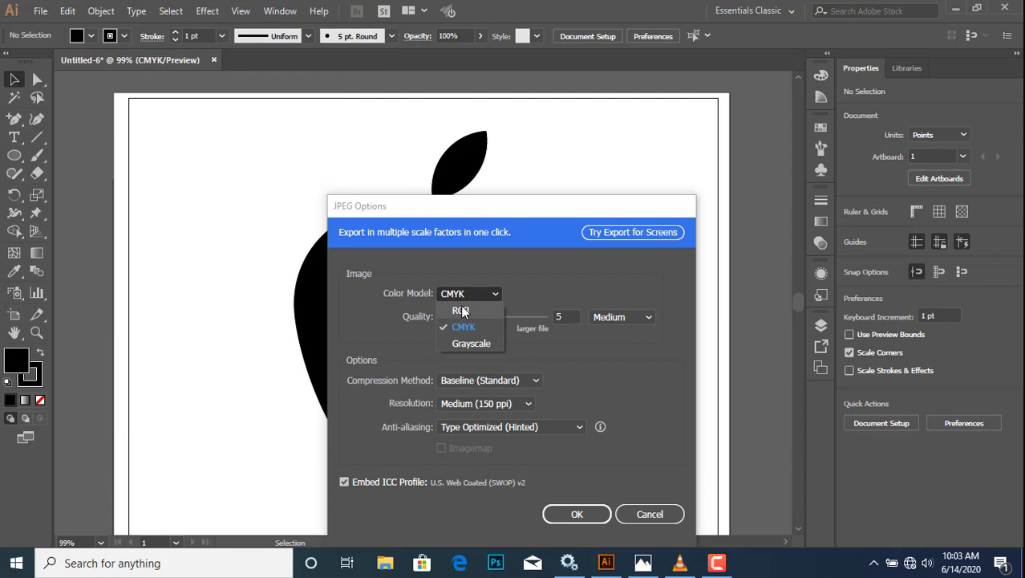
left_click(461, 310)
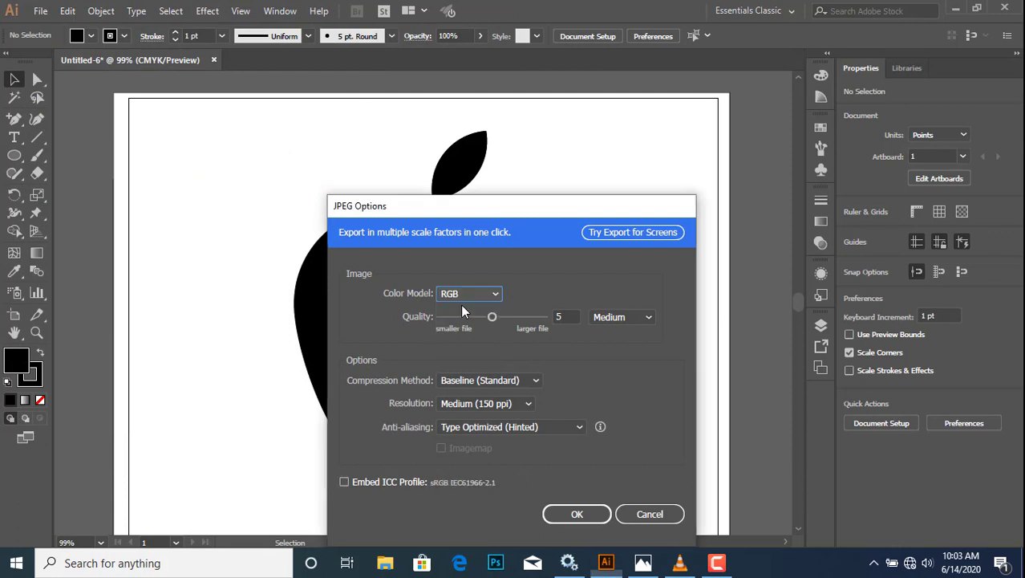
left_click(577, 510)
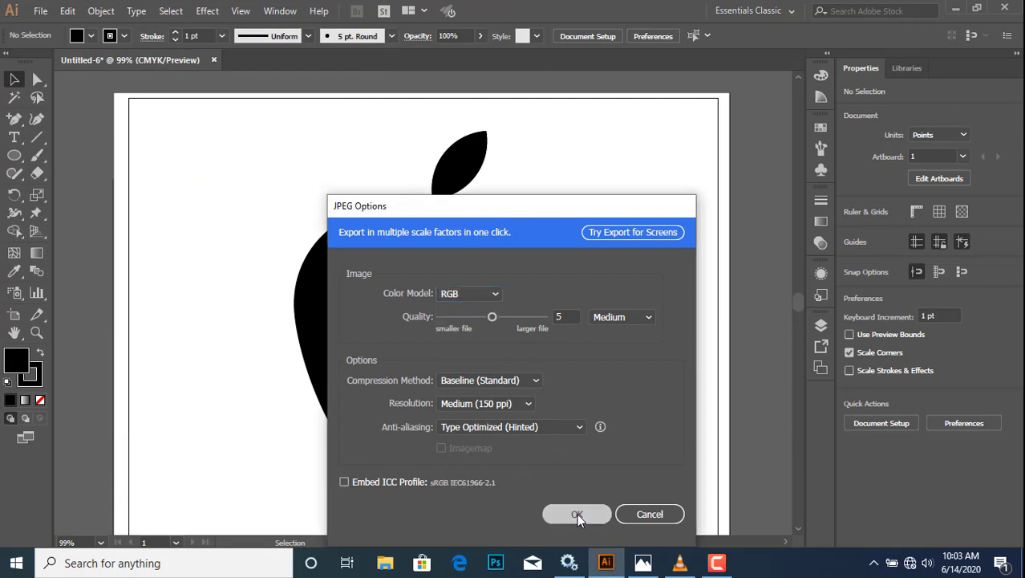
scroll(546, 293, "down", 1)
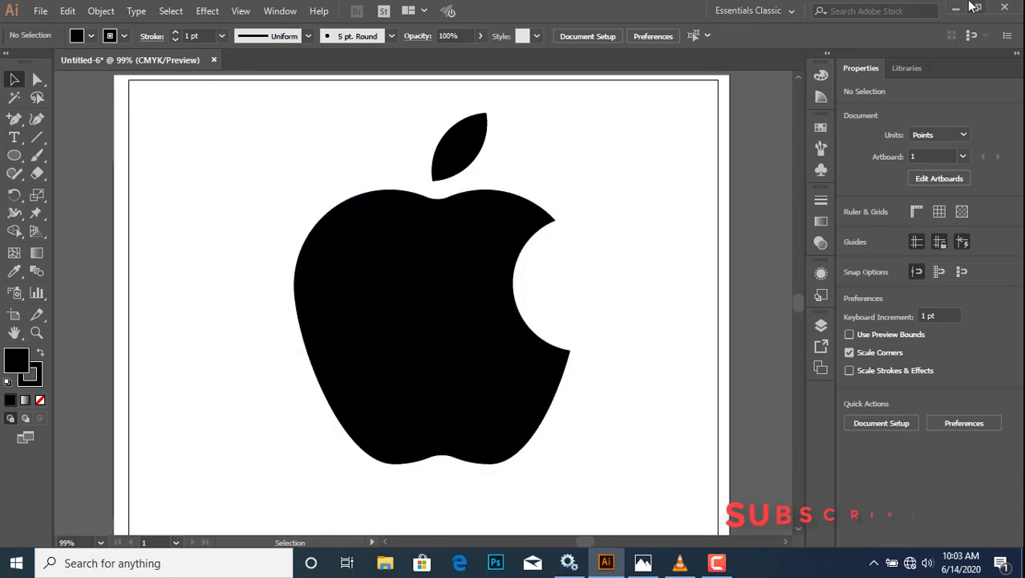
Step: Refresh the Desktop to reveal aplle-01.jpg and view it in a smaller Photos window
left_click(957, 8)
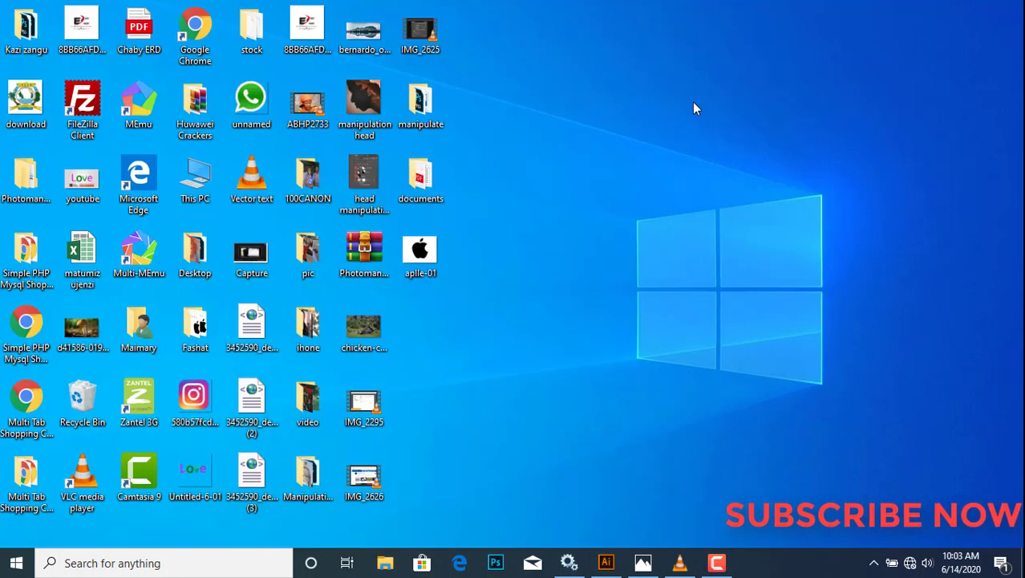
right_click(693, 106)
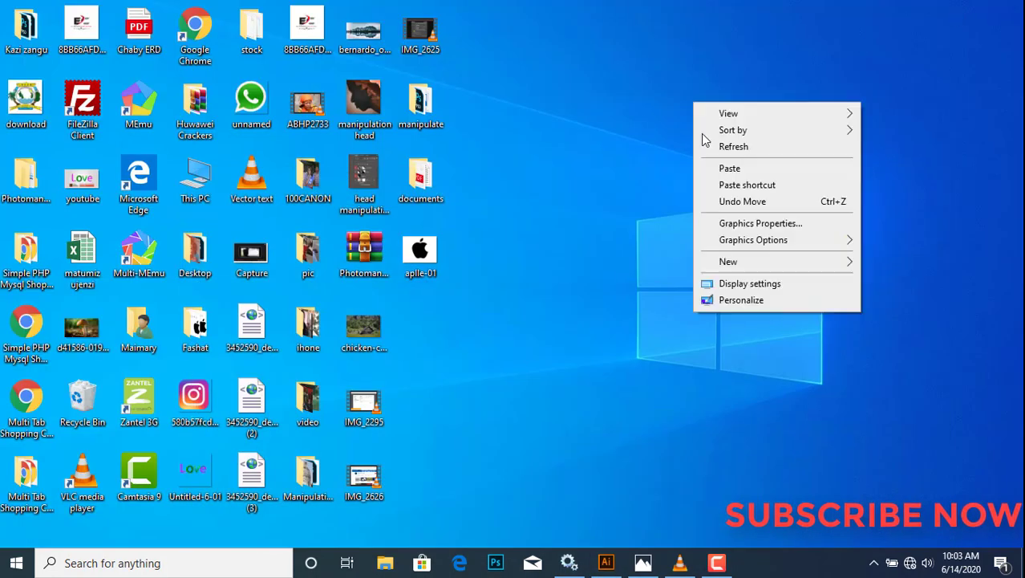
left_click(711, 145)
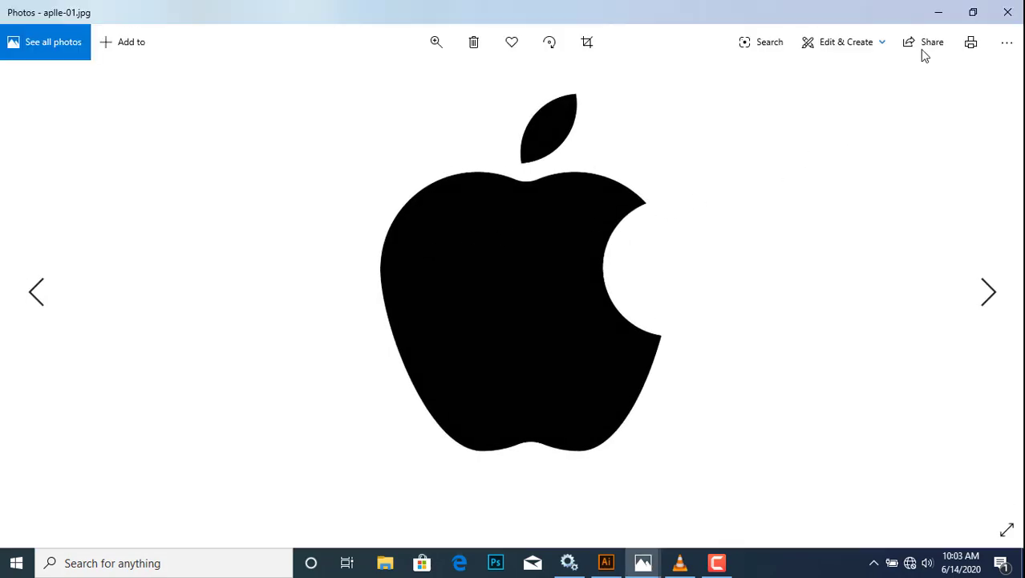
left_click(974, 8)
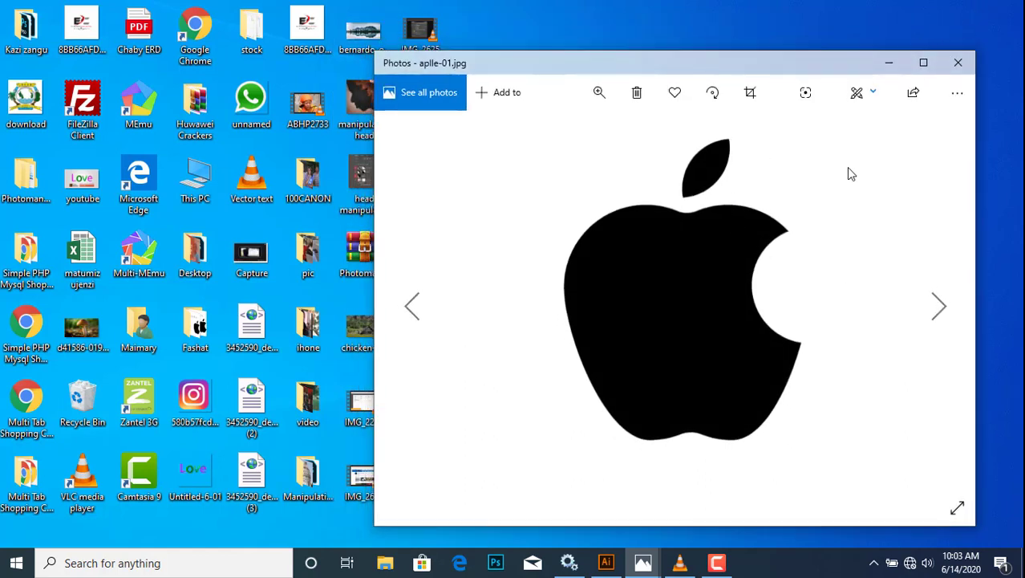